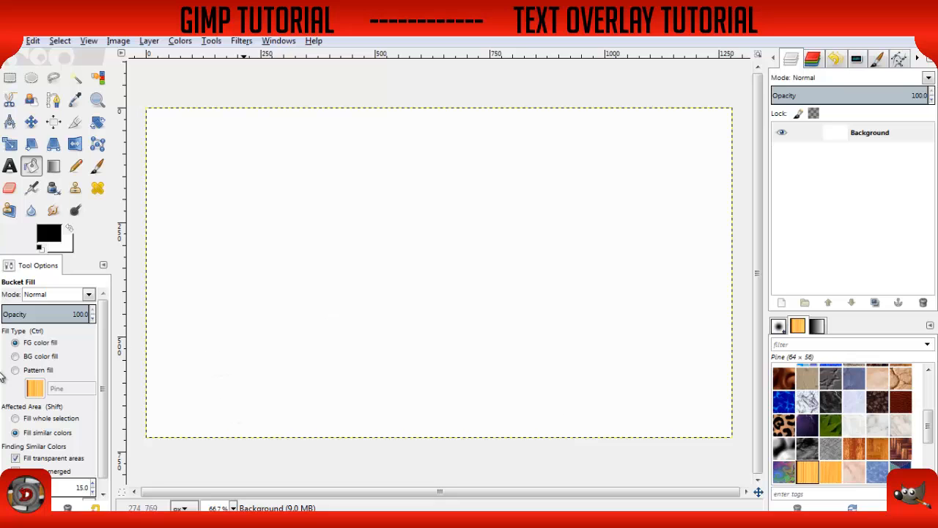
pyautogui.hotkey('alt', 'Tab')
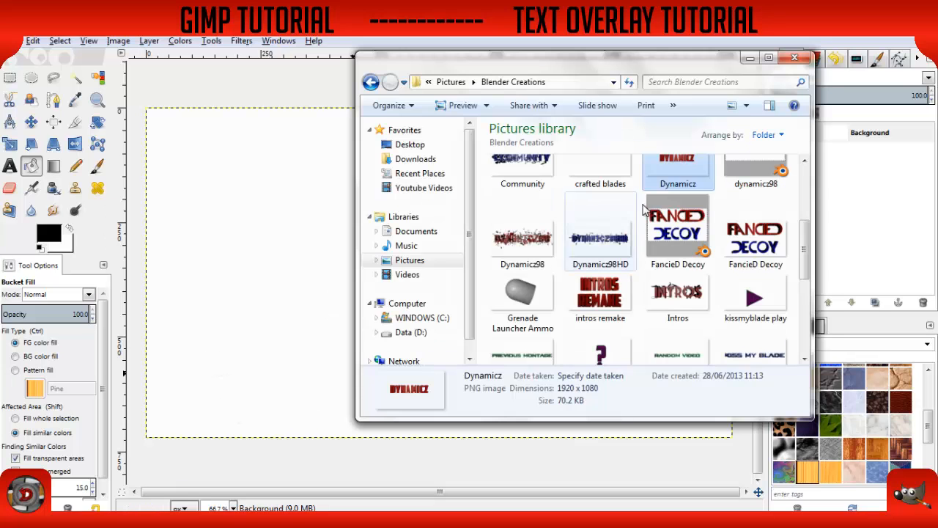
pyautogui.moveTo(600, 170); pyautogui.dragTo(277, 414)
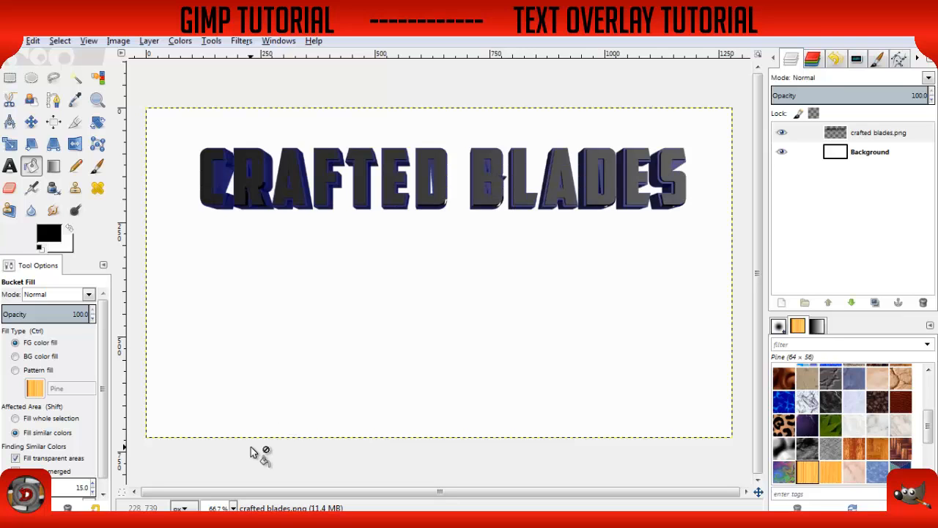
pyautogui.hotkey('ctrl', 'z')
# Bring the Dynamicz image from the Blender Creations folder in as a layer and autocrop that layer to the lettering
pyautogui.hotkey('alt', 'Tab')
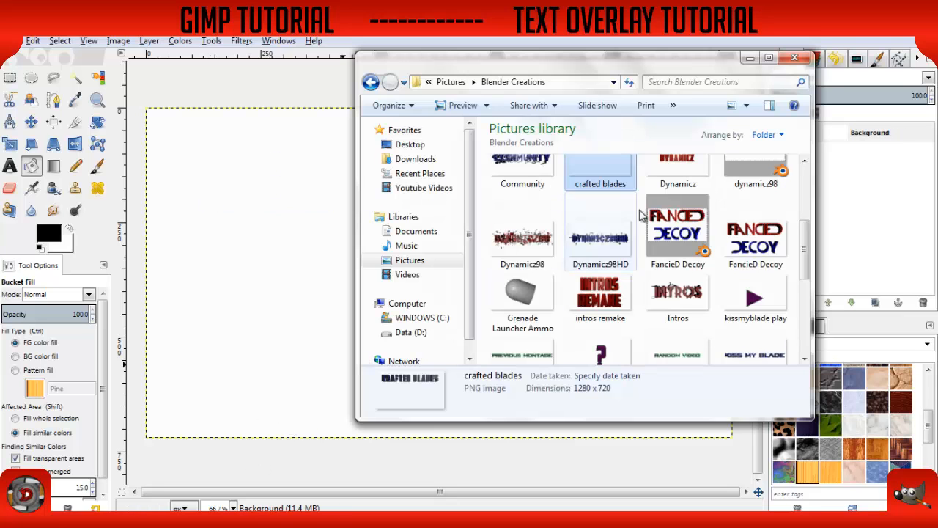
pyautogui.moveTo(669, 175); pyautogui.dragTo(268, 330)
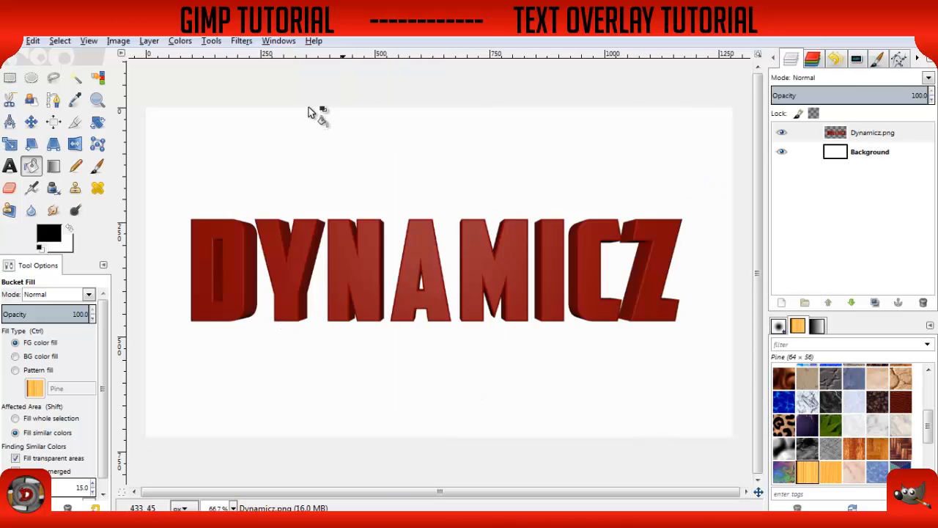
pyautogui.click(150, 41)
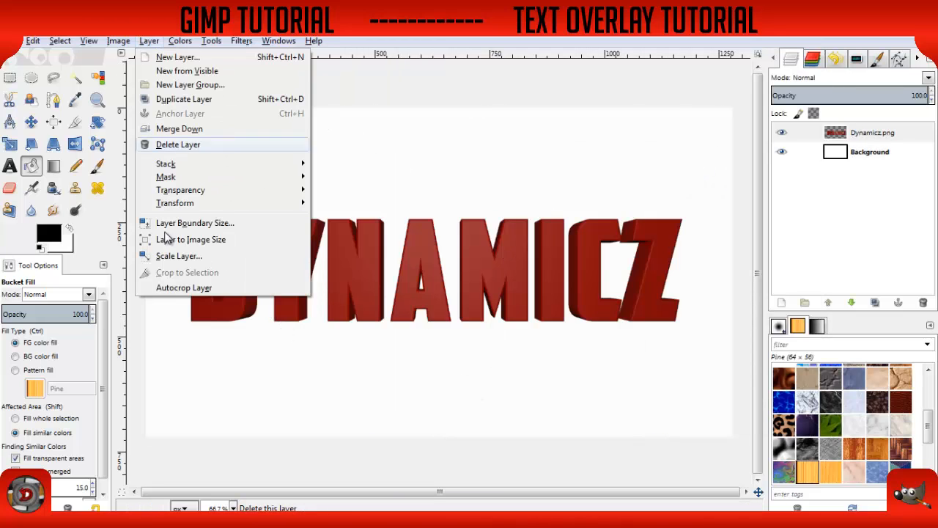
pyautogui.click(189, 288)
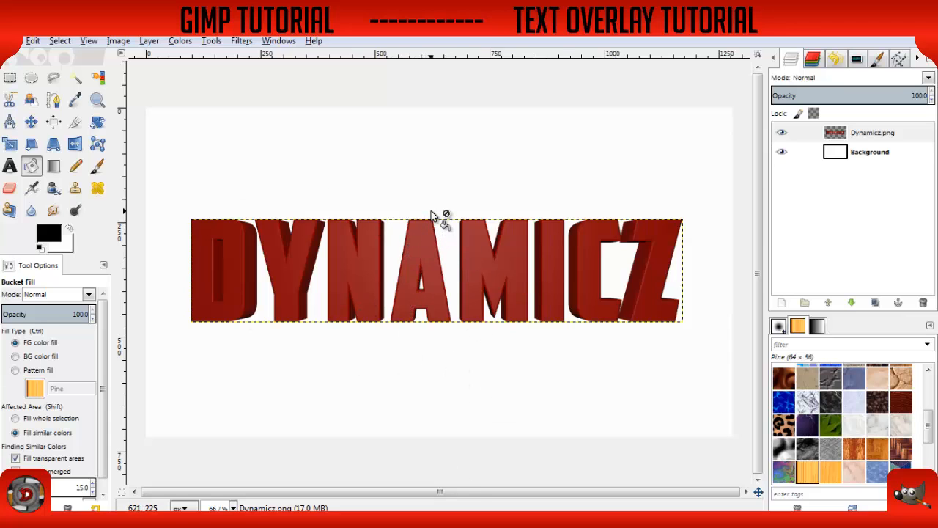
pyautogui.click(244, 41)
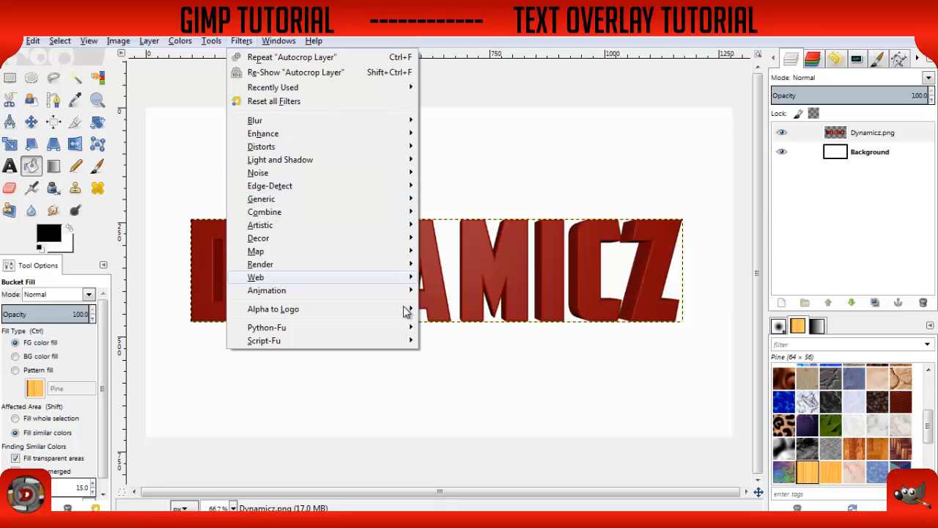
pyautogui.moveTo(311, 265)
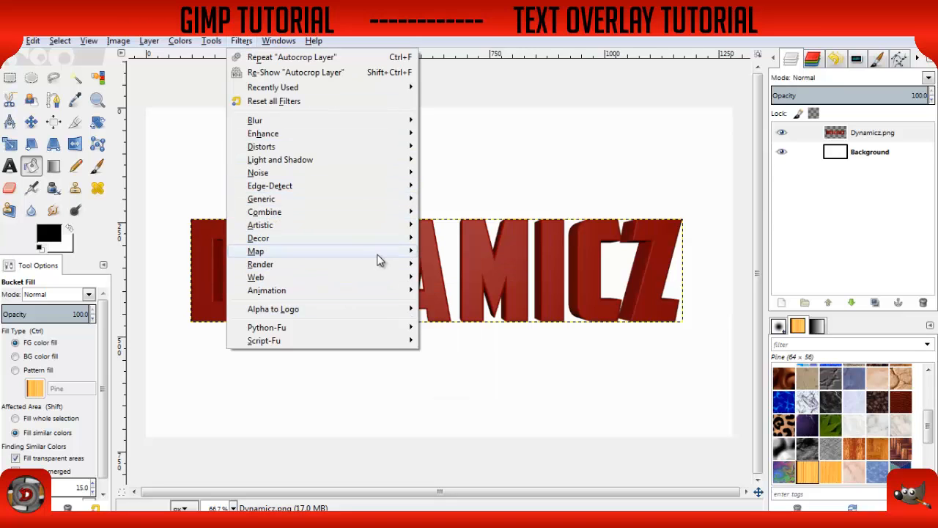
pyautogui.moveTo(358, 270)
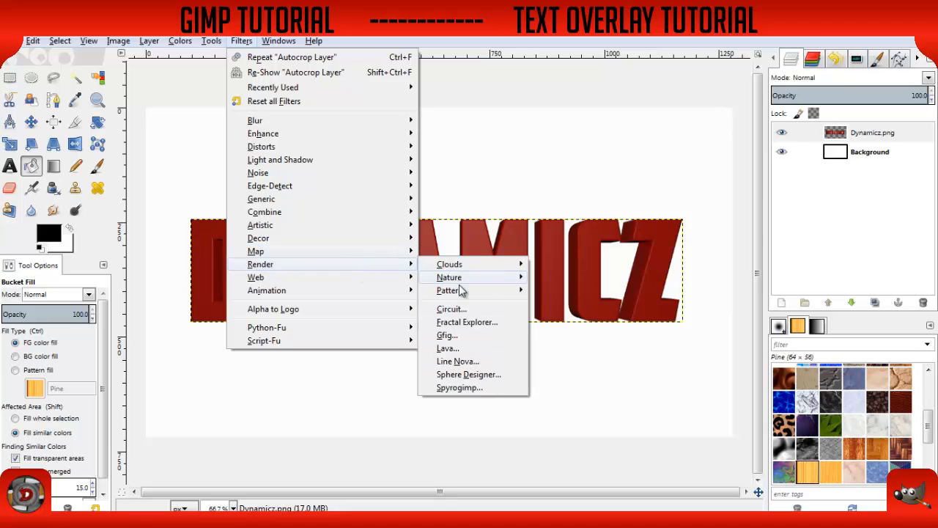
pyautogui.moveTo(471, 283)
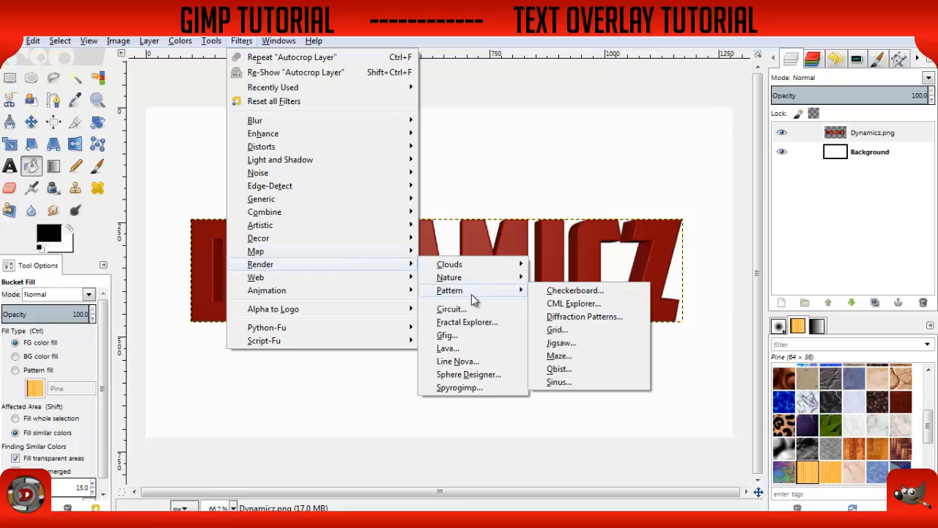
pyautogui.click(558, 369)
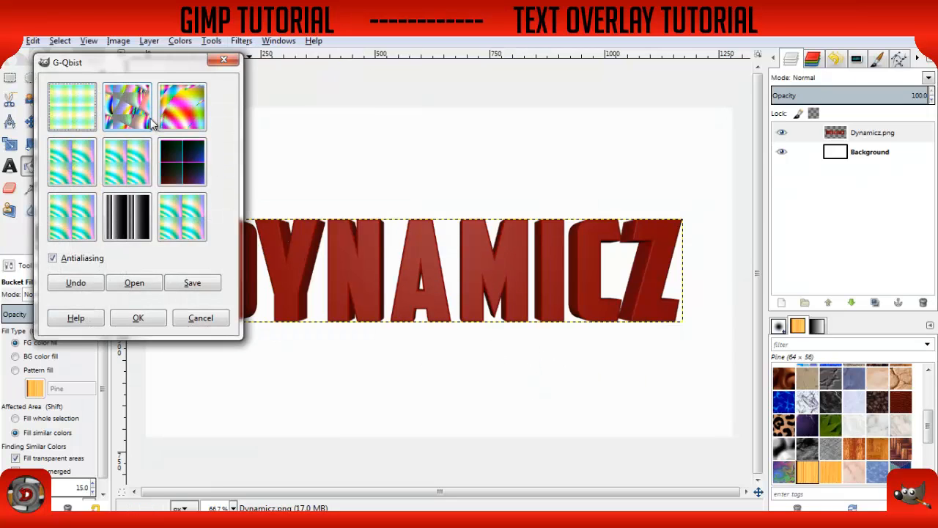
pyautogui.click(163, 108)
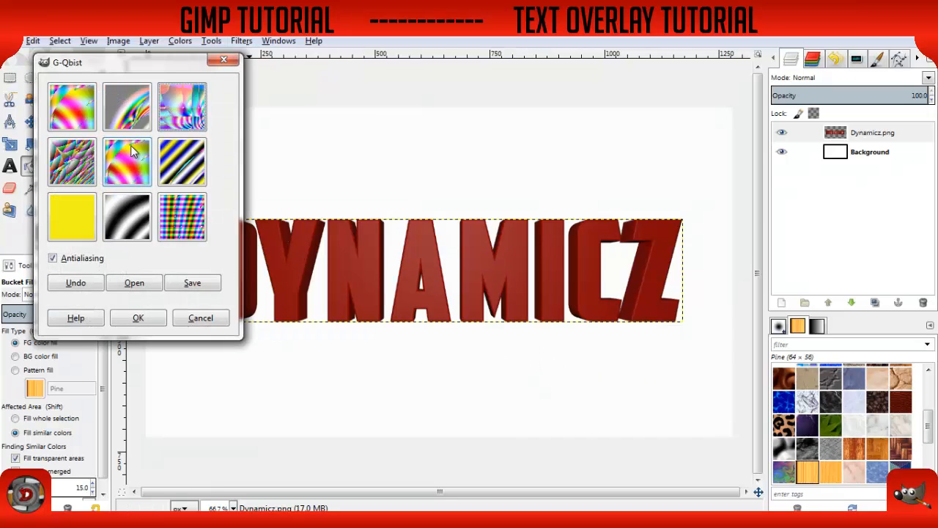
pyautogui.click(65, 100)
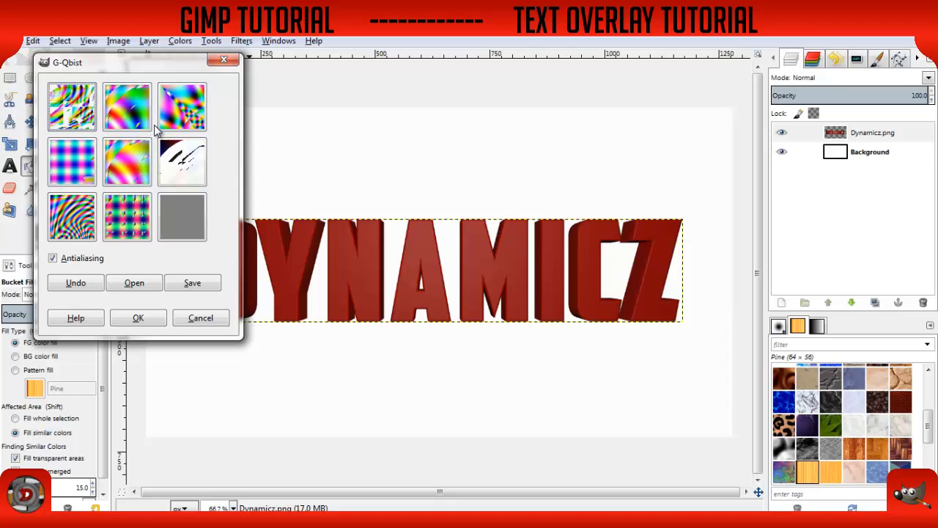
pyautogui.click(139, 160)
pyautogui.click(141, 160)
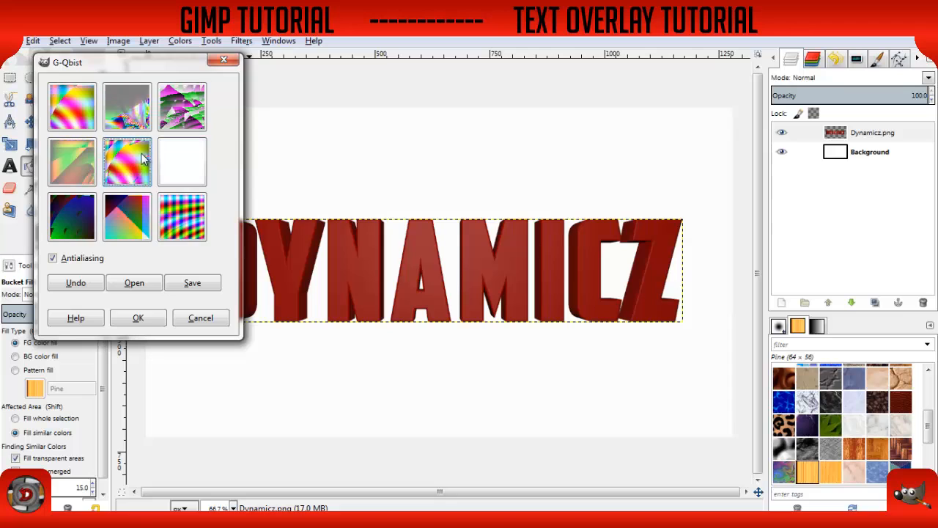
pyautogui.click(131, 168)
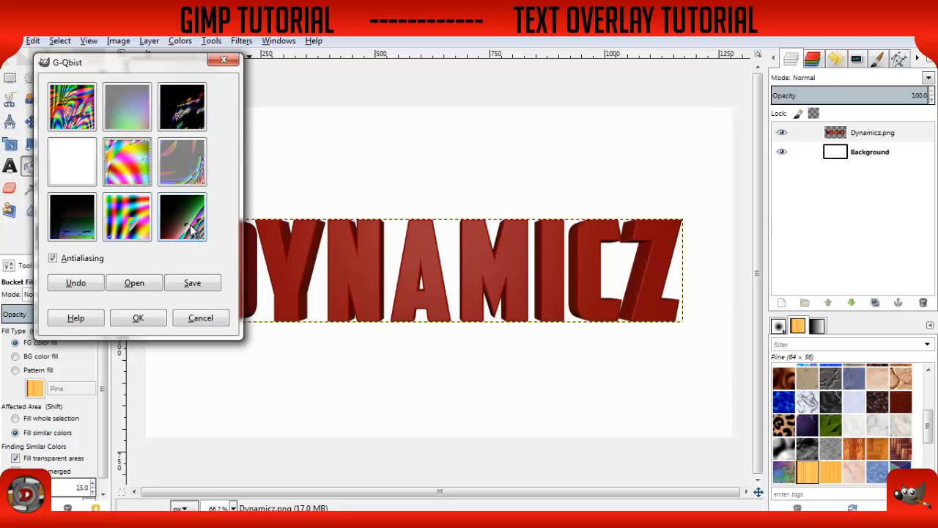
pyautogui.click(184, 124)
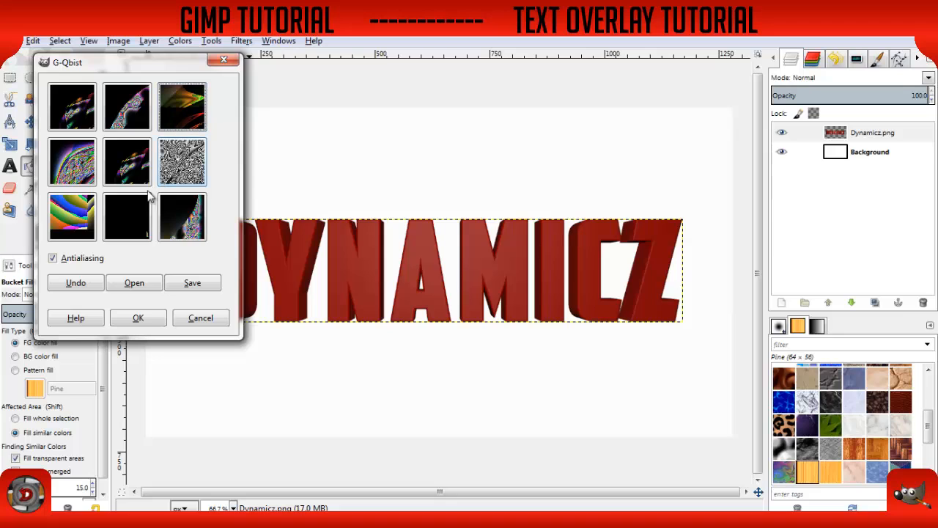
pyautogui.click(90, 218)
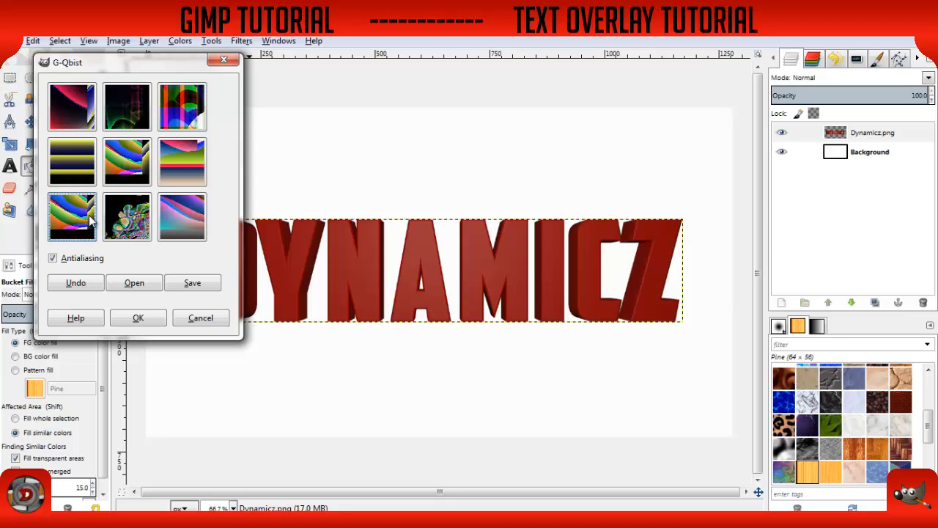
pyautogui.click(188, 164)
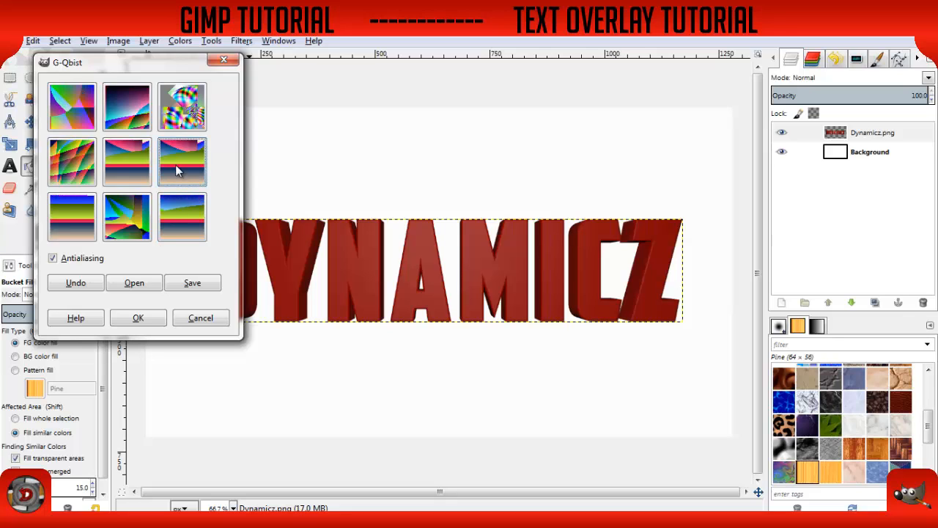
pyautogui.click(82, 180)
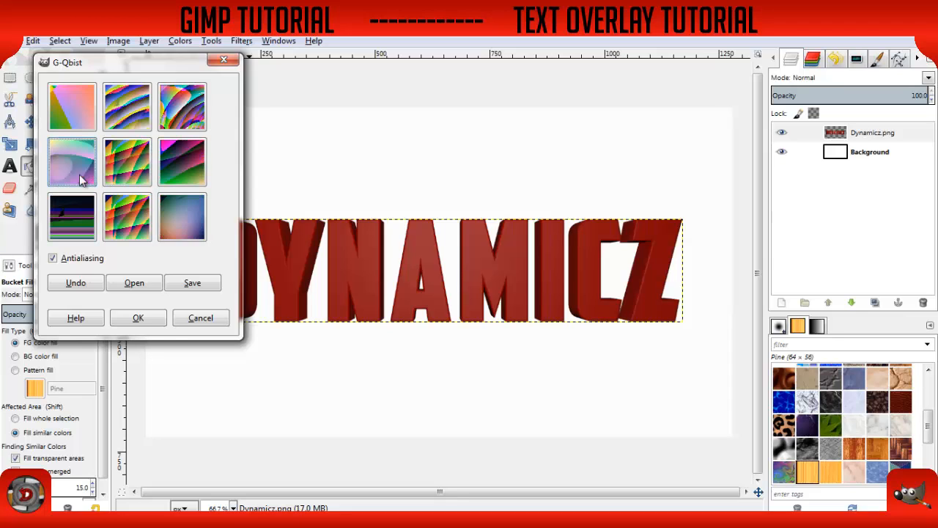
pyautogui.click(198, 317)
# Add a transparent 1280 x 720 px layer above Dynamicz.png and reopen the Qbist pattern filter for it
pyautogui.click(782, 303)
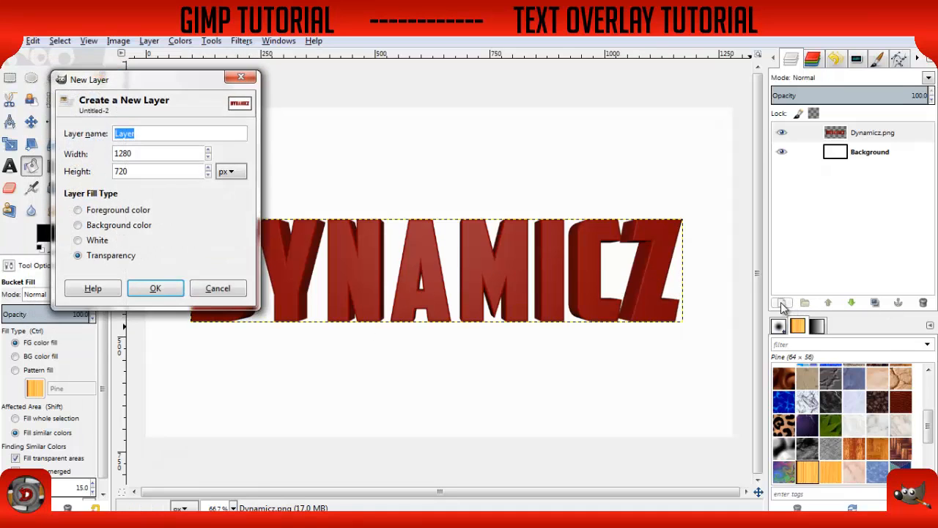
pyautogui.press('Return')
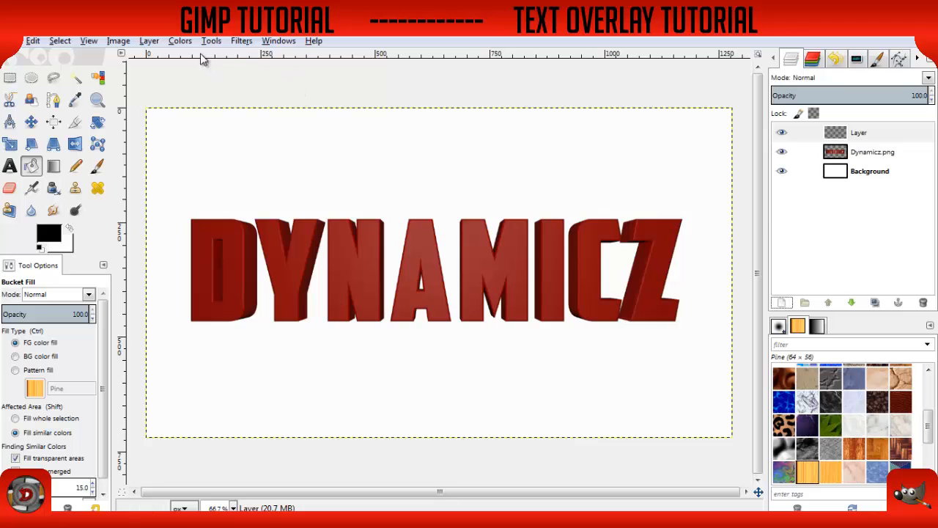
pyautogui.click(242, 41)
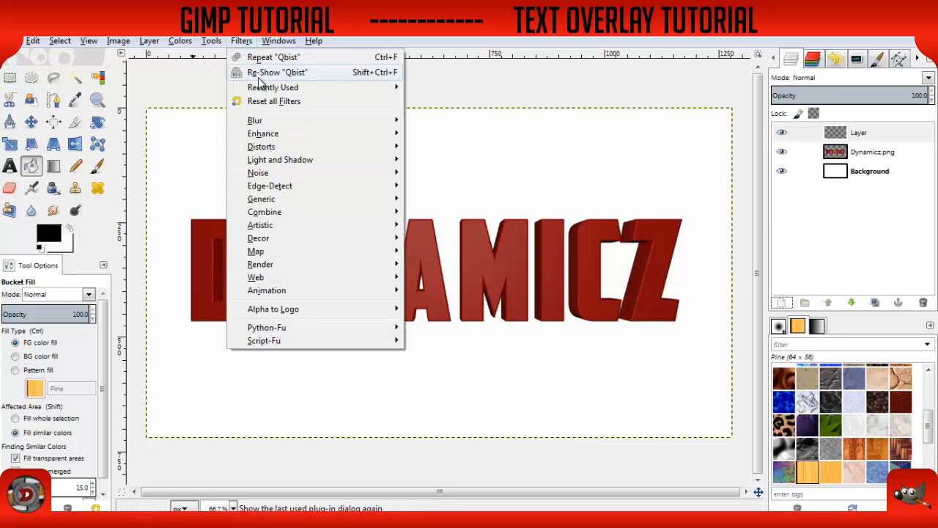
pyautogui.click(259, 76)
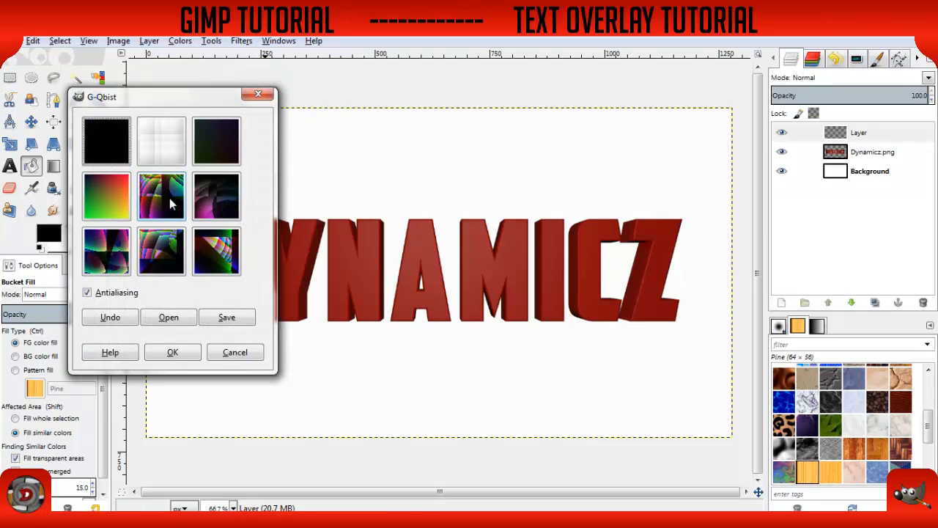
# Evolve the Qbist variations into a multicoloured pattern of curved shapes and render it on the new layer, permanently dismissing the Windows color scheme prompt
pyautogui.click(167, 230)
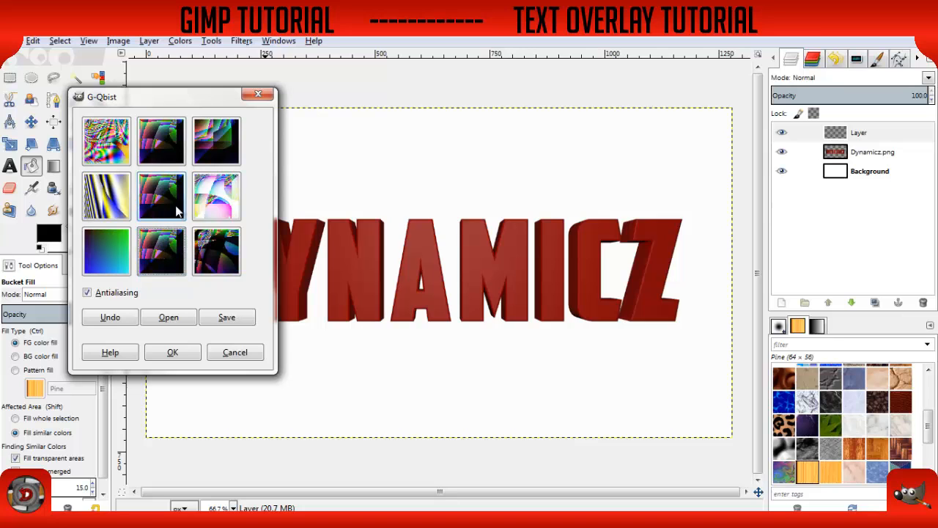
pyautogui.click(109, 152)
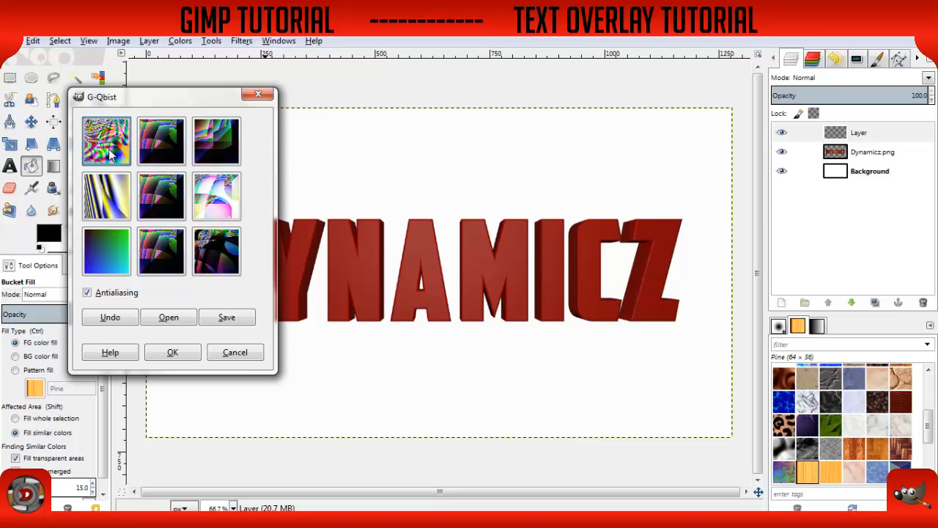
pyautogui.click(217, 137)
pyautogui.click(216, 144)
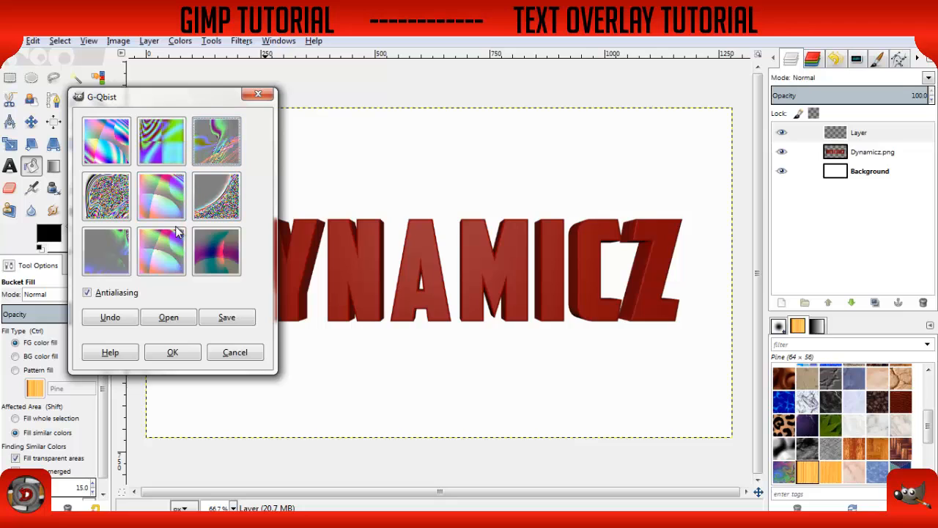
pyautogui.click(161, 190)
pyautogui.click(119, 190)
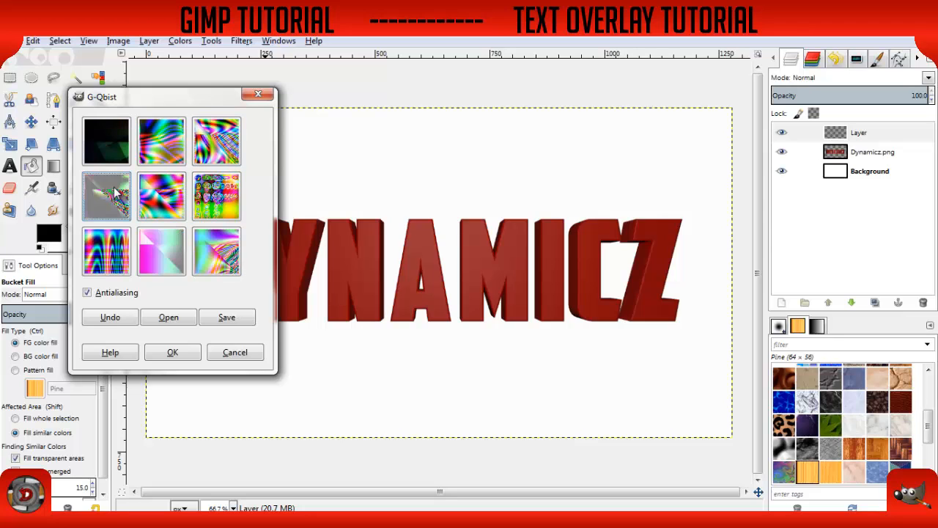
pyautogui.click(169, 196)
pyautogui.click(126, 151)
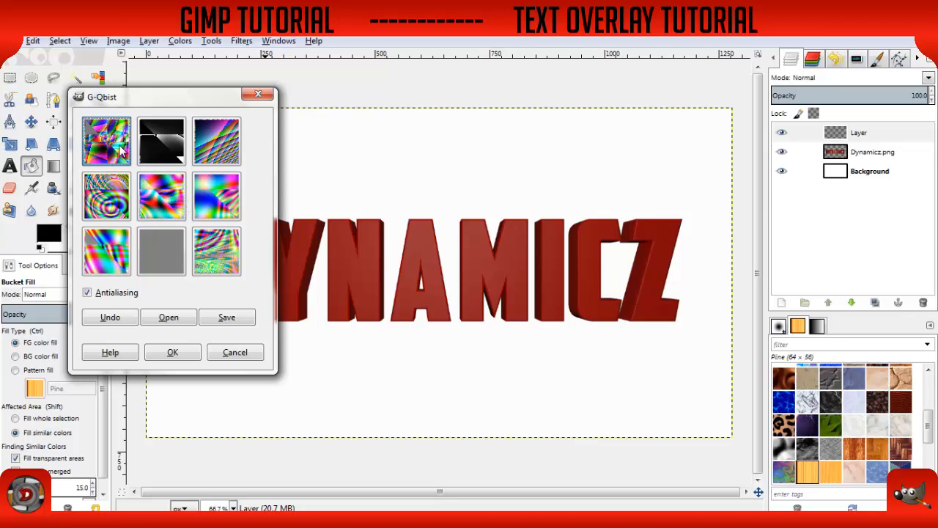
pyautogui.click(123, 152)
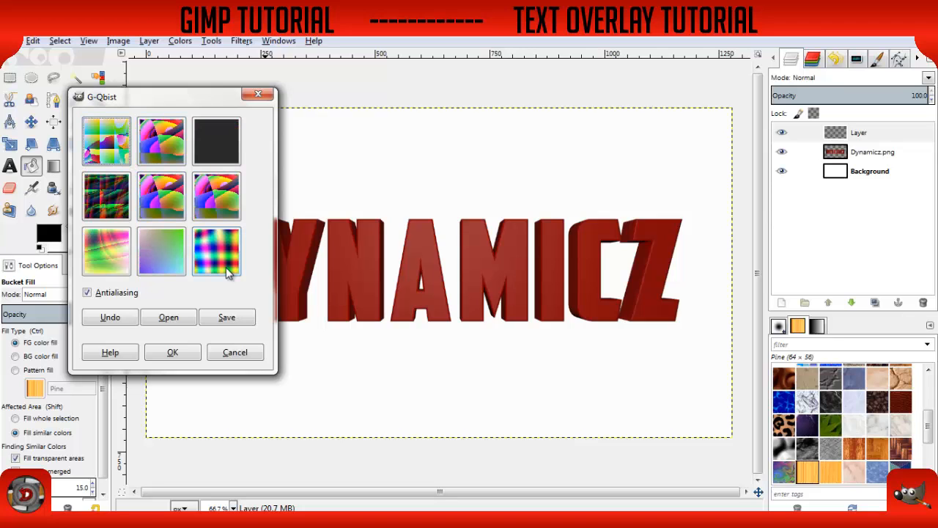
pyautogui.click(172, 353)
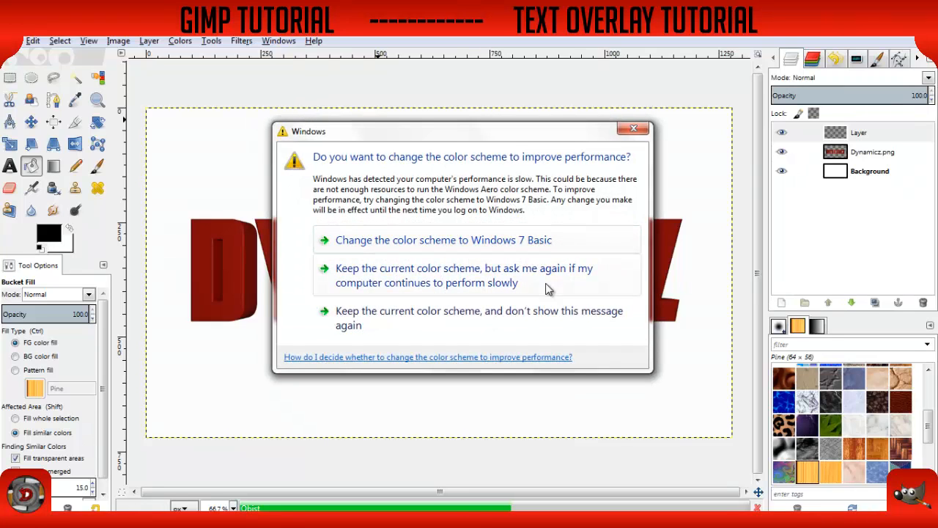
pyautogui.click(542, 330)
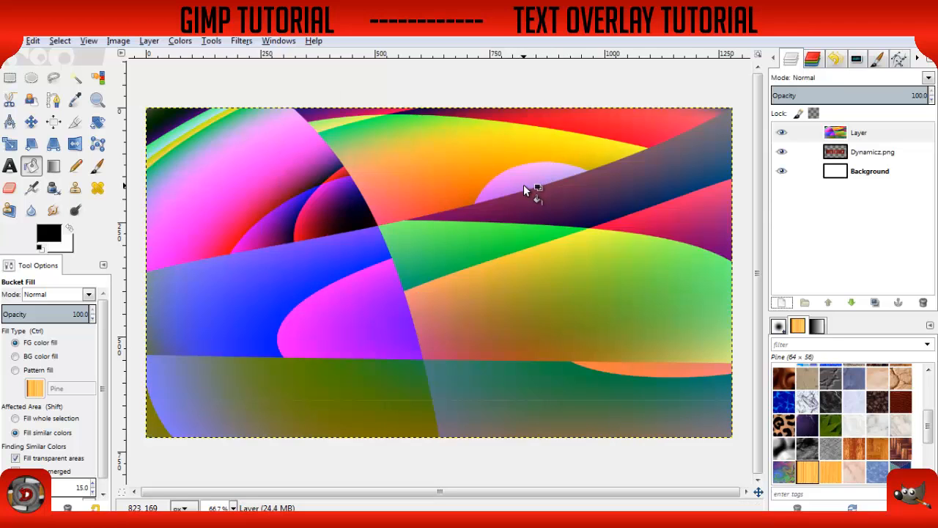
# Create a selection from the alpha outline of the Dynamicz.png lettering and make the pattern layer active
pyautogui.rightClick(837, 159)
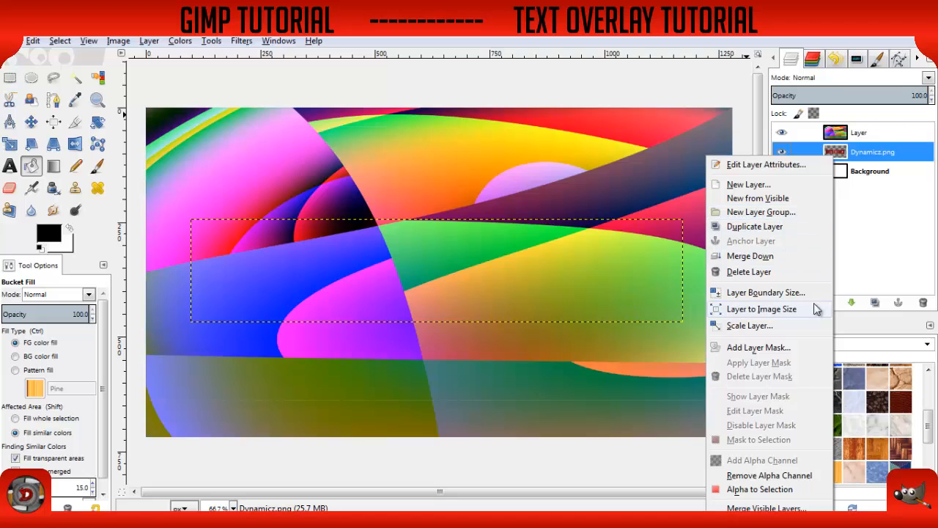
pyautogui.click(883, 242)
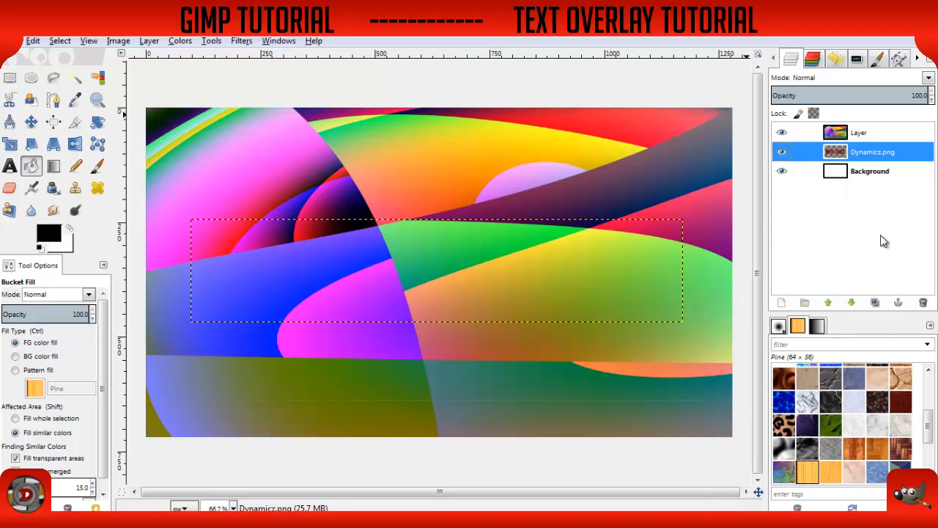
pyautogui.keyDown('alt'); pyautogui.click(838, 153); pyautogui.keyUp('alt')
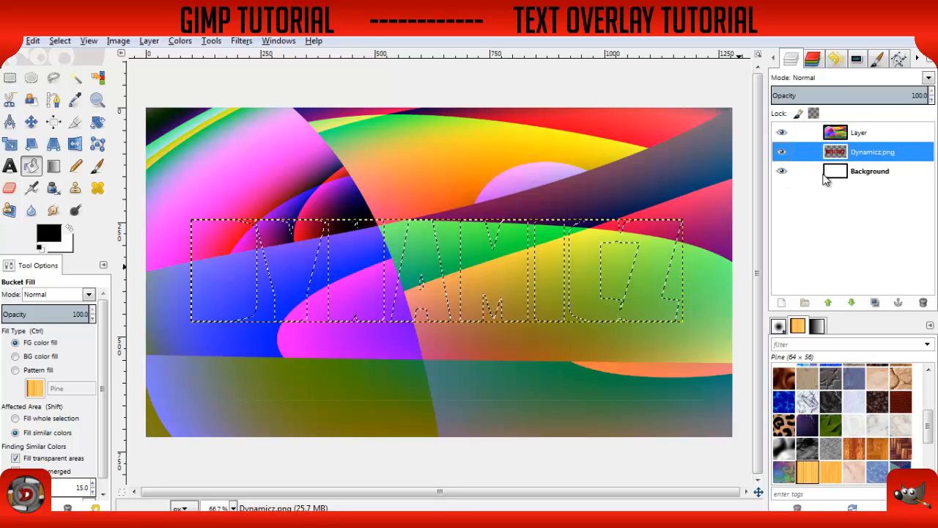
pyautogui.click(858, 133)
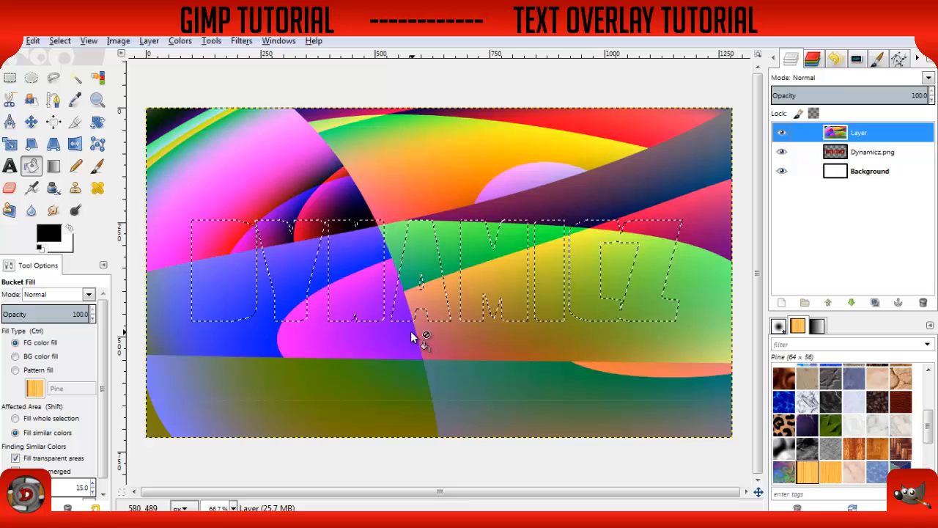
# Cut the selected lettering out of the pattern layer, paste it as a new layer, and delete the leftover pattern layer
pyautogui.hotkey('ctrl', 'x')
pyautogui.hotkey('ctrl', 'v')
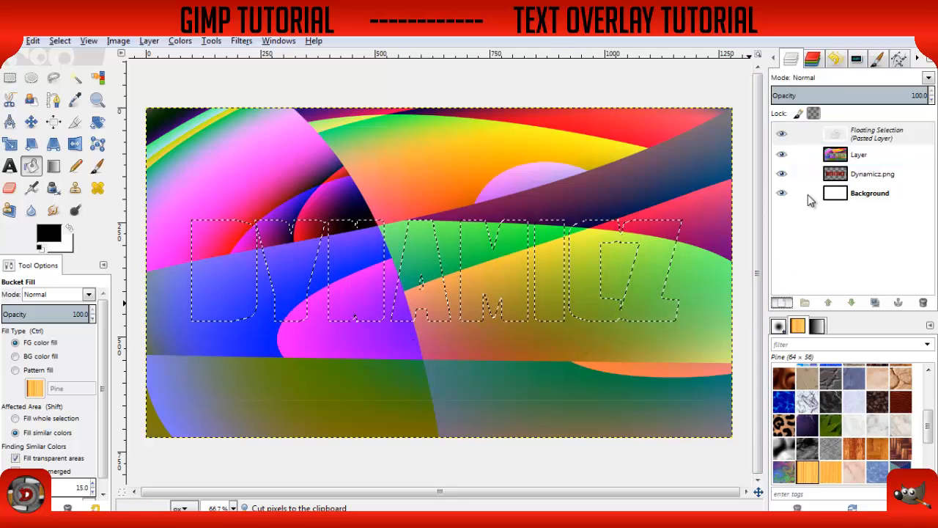
pyautogui.hotkey('shift', 'ctrl', 'n')
pyautogui.click(802, 151)
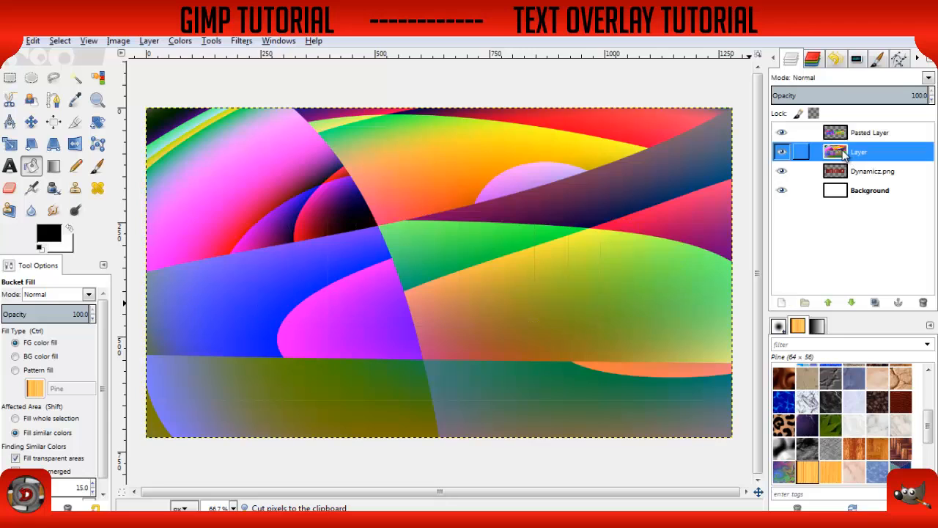
pyautogui.click(922, 303)
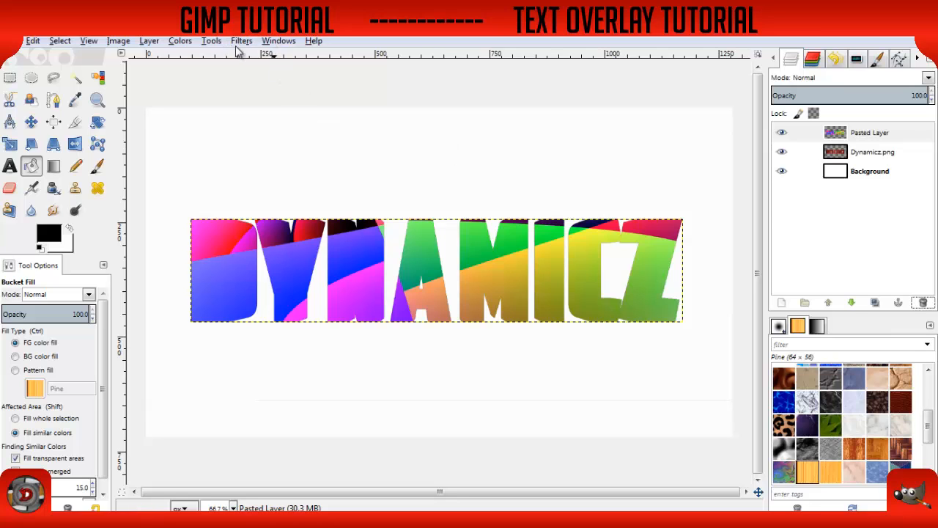
# Desaturate the pasted pattern lettering using the Luminosity shade of gray
pyautogui.click(181, 42)
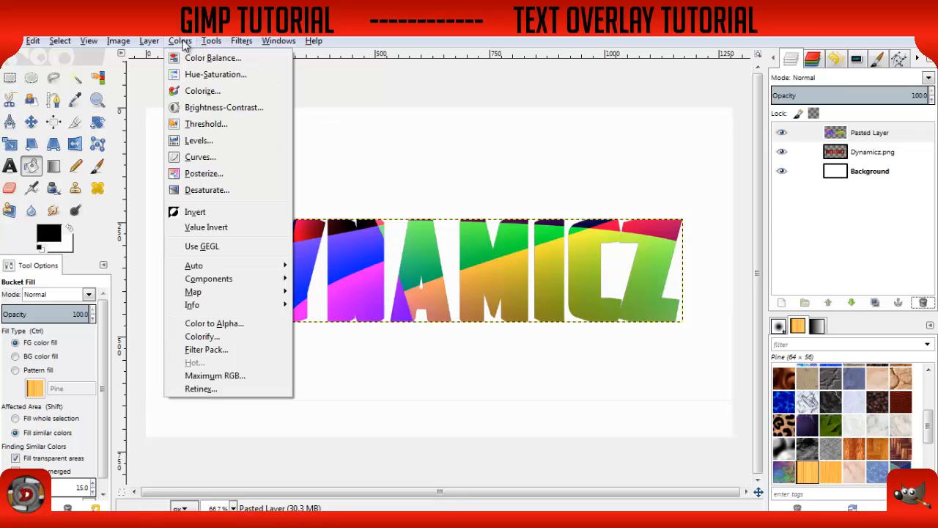
pyautogui.click(196, 188)
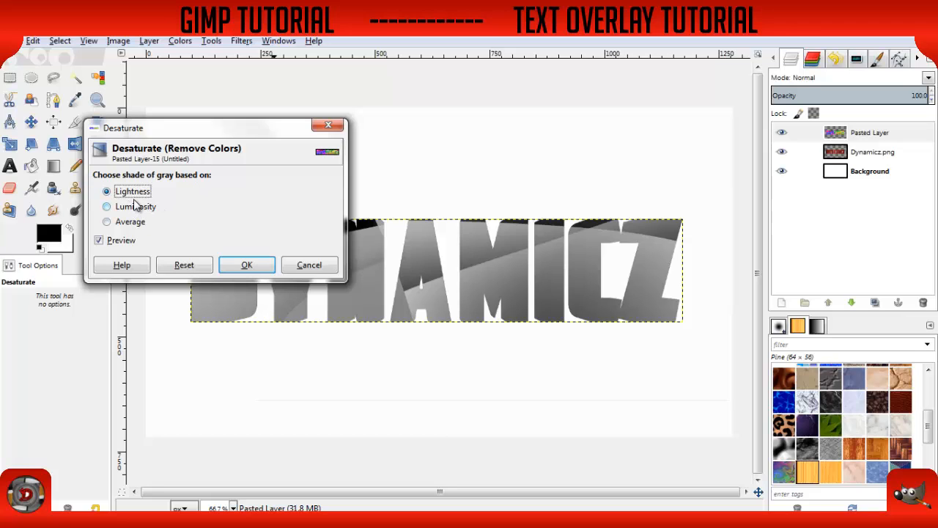
pyautogui.click(132, 207)
pyautogui.click(130, 194)
pyautogui.click(131, 208)
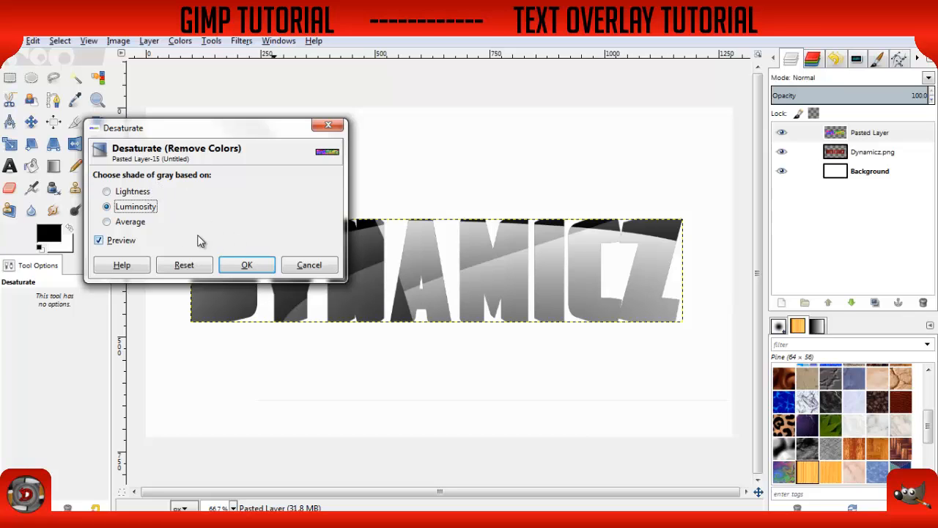
pyautogui.click(243, 267)
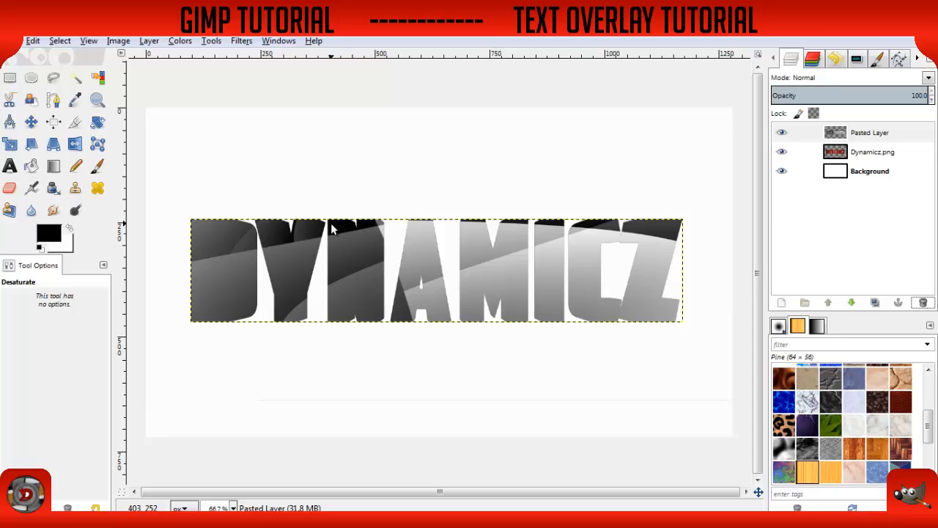
# Darken the gray pasted lettering with Brightness-Contrast at a brightness of -97
pyautogui.click(181, 41)
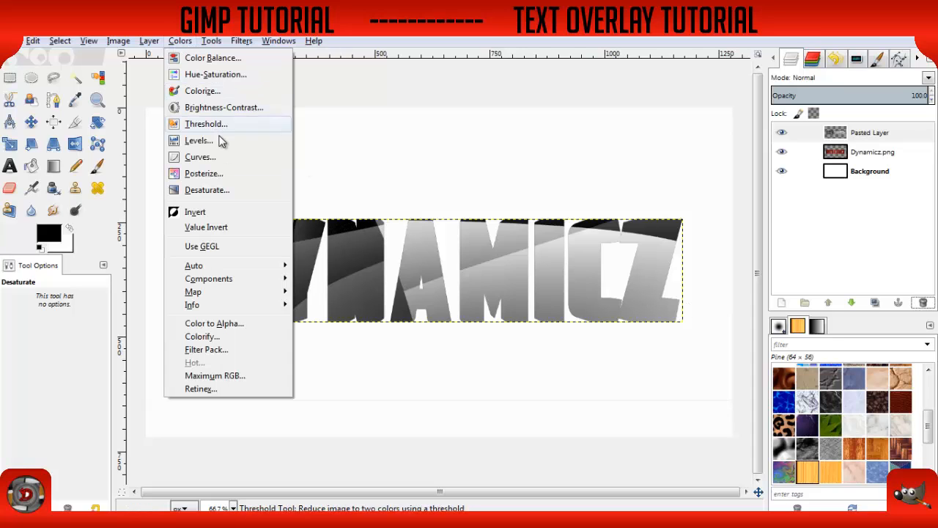
pyautogui.click(220, 110)
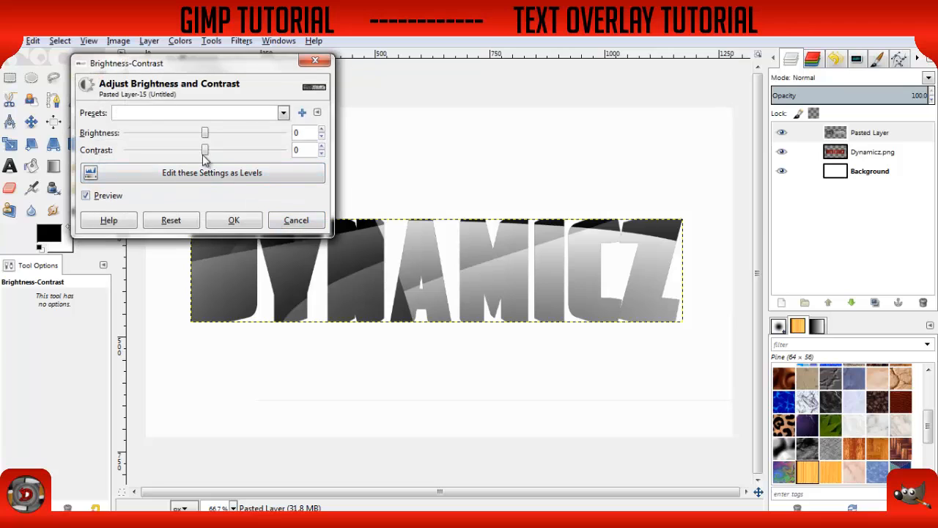
pyautogui.moveTo(203, 135); pyautogui.dragTo(146, 149)
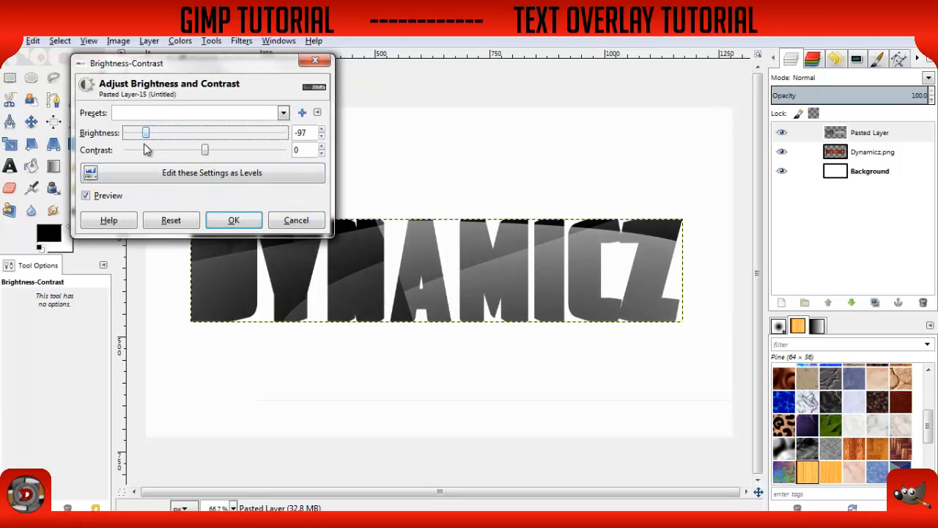
pyautogui.click(234, 220)
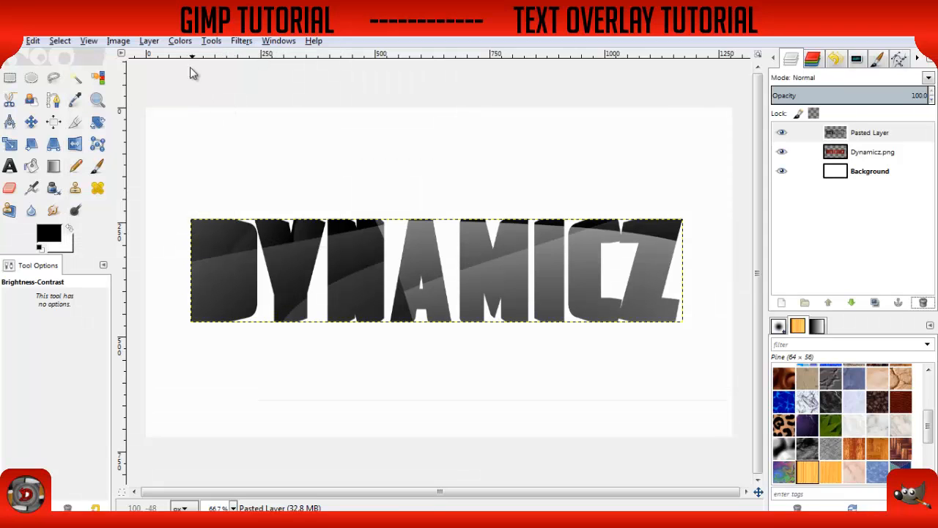
# Lighten the pasted lettering slightly with a Brightness-Contrast brightness of 32
pyautogui.click(180, 41)
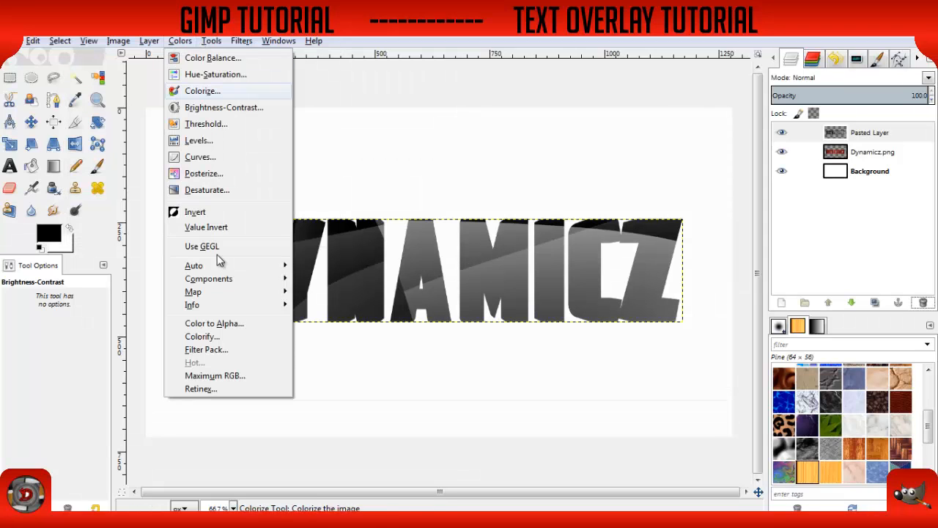
pyautogui.click(217, 108)
pyautogui.moveTo(205, 132); pyautogui.dragTo(224, 142)
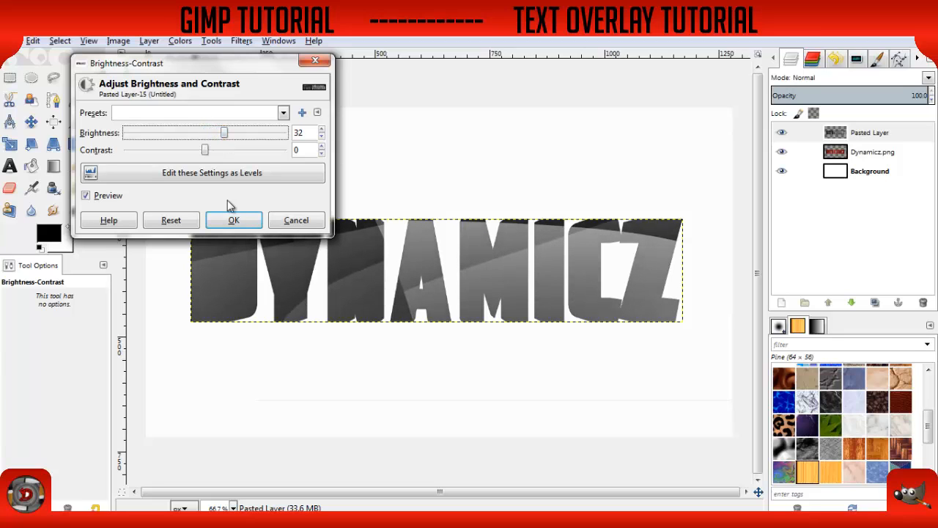
pyautogui.click(244, 219)
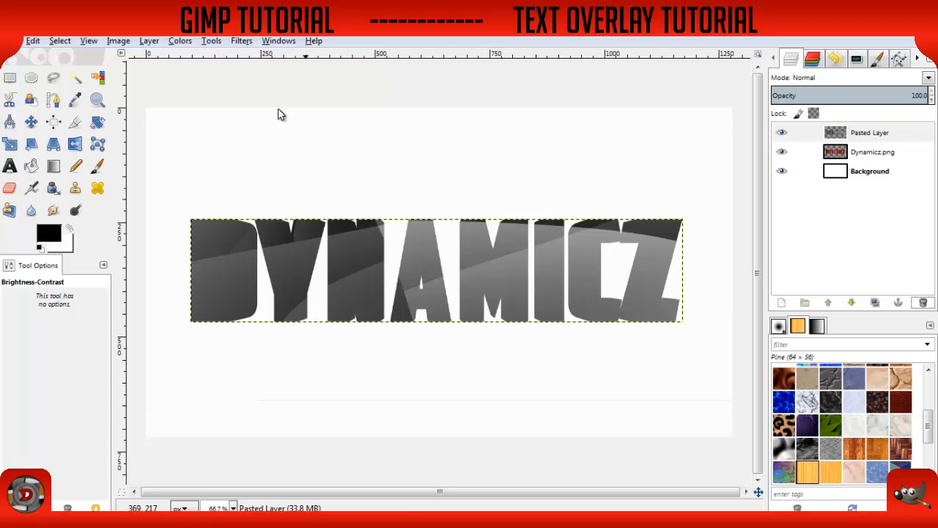
# Try the Soft light and Hard light blend modes on the pasted lettering layer, undoing each one
pyautogui.click(808, 77)
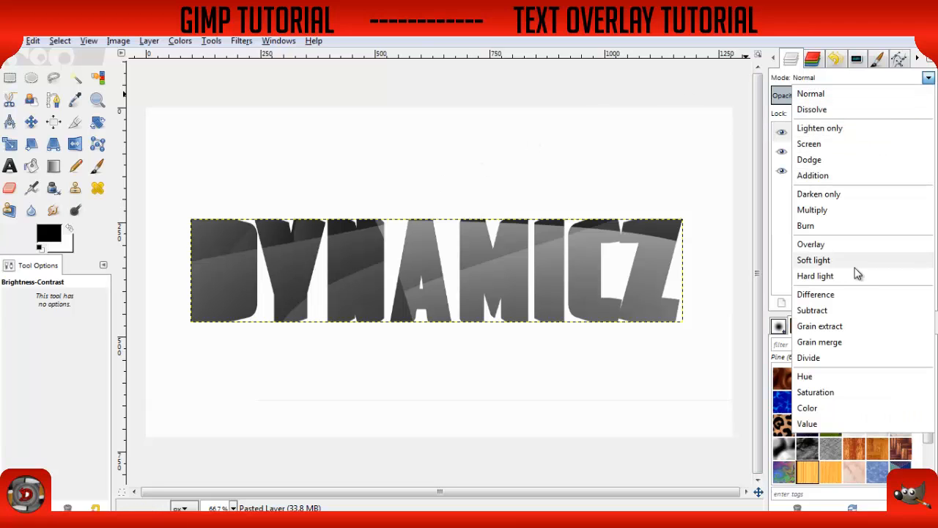
pyautogui.click(815, 261)
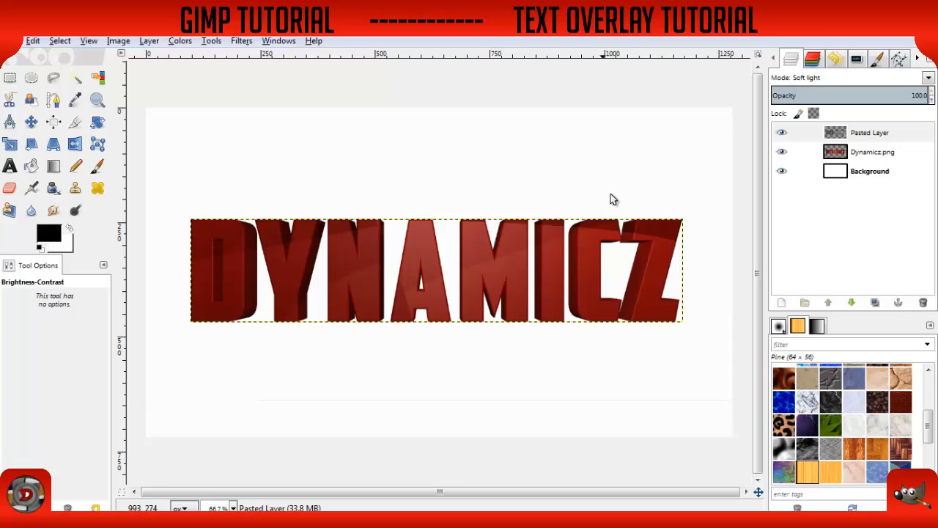
pyautogui.hotkey('ctrl', 'z')
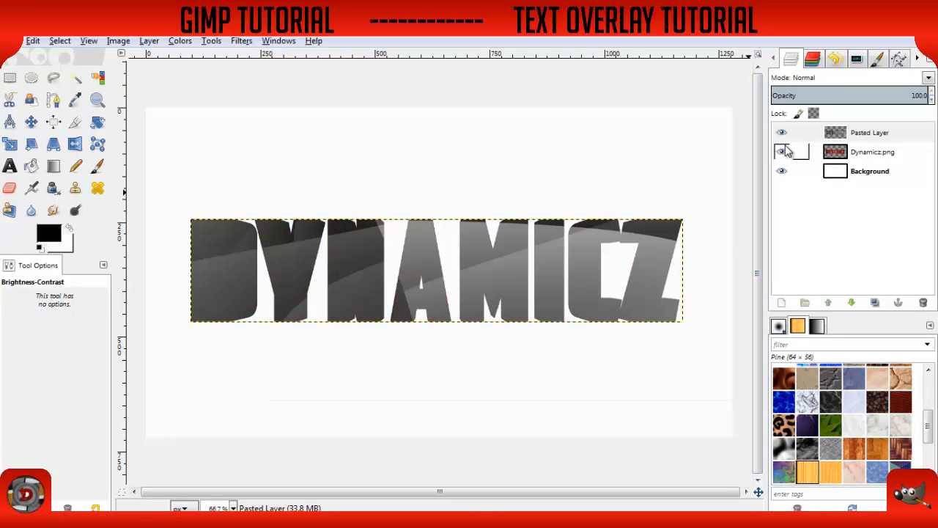
pyautogui.click(817, 78)
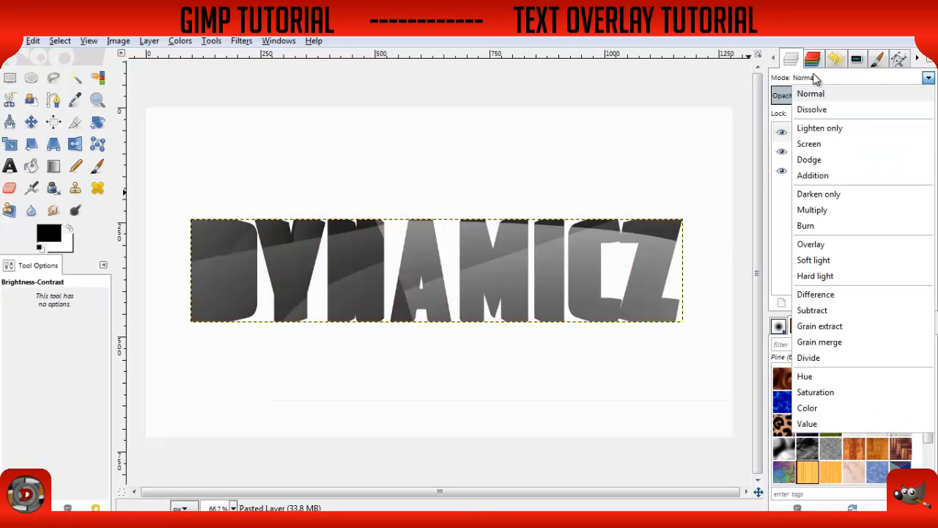
pyautogui.click(815, 276)
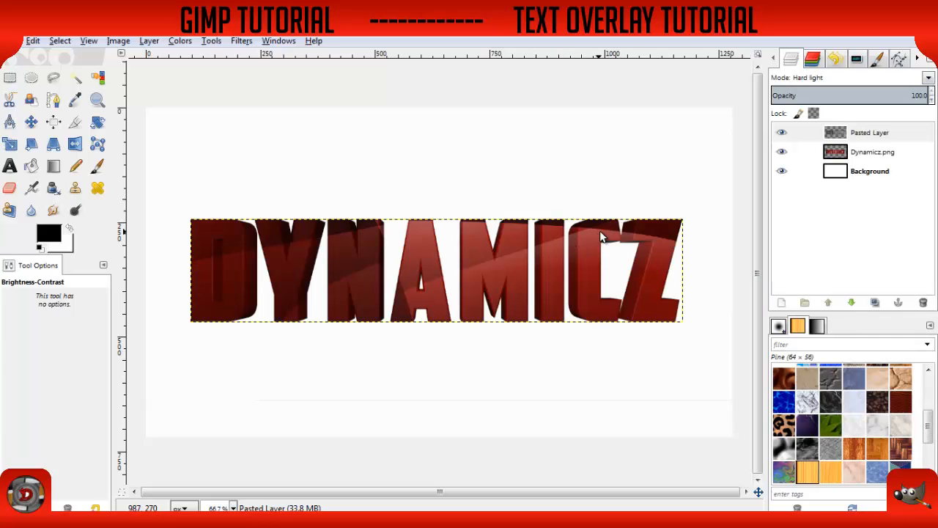
pyautogui.hotkey('ctrl', 'z')
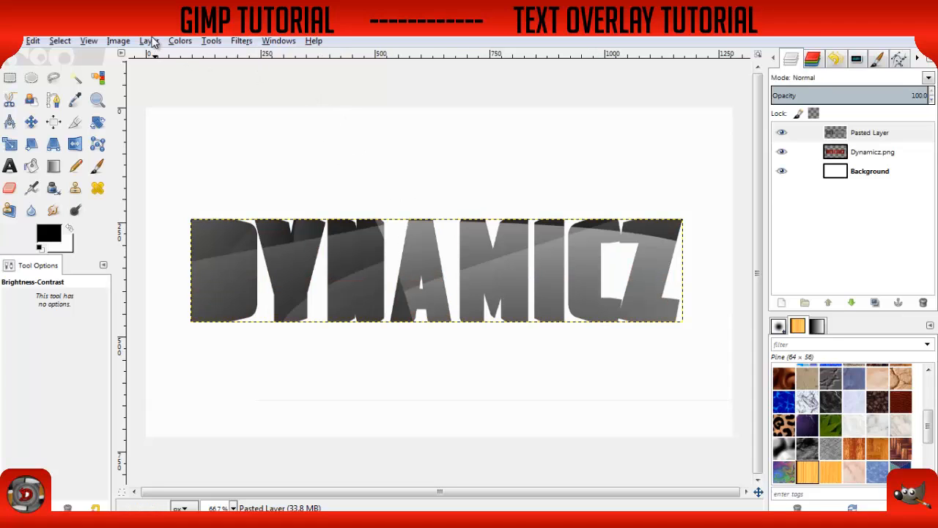
# Brighten the pasted lettering further with a Brightness-Contrast brightness of 34
pyautogui.click(180, 41)
pyautogui.click(217, 105)
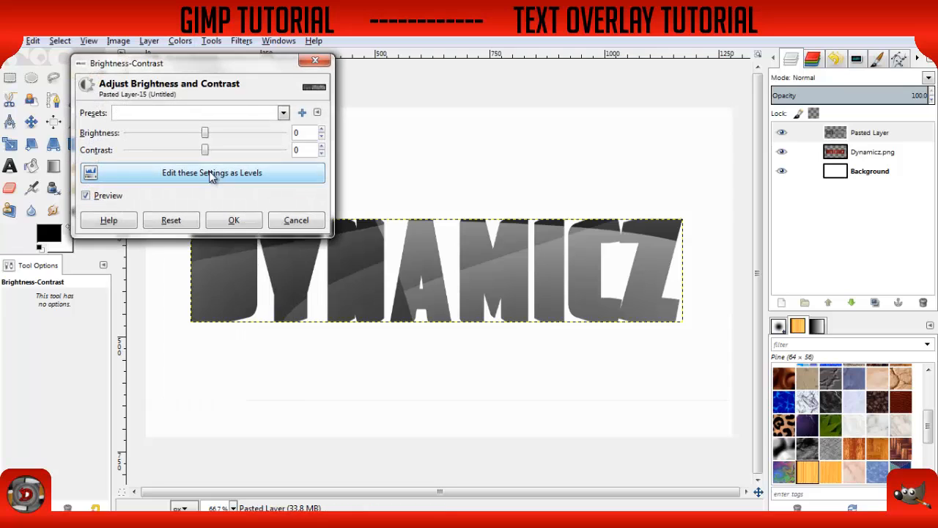
pyautogui.moveTo(206, 132); pyautogui.dragTo(228, 134)
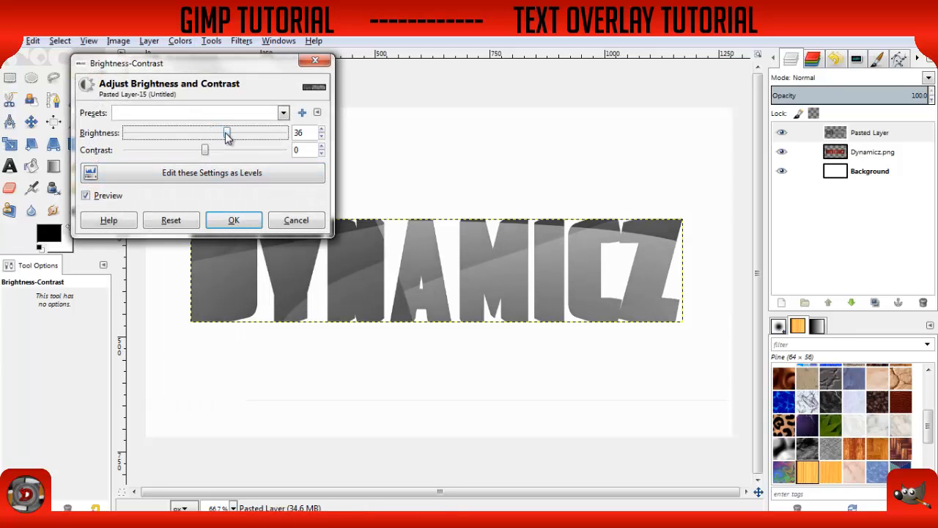
pyautogui.click(236, 219)
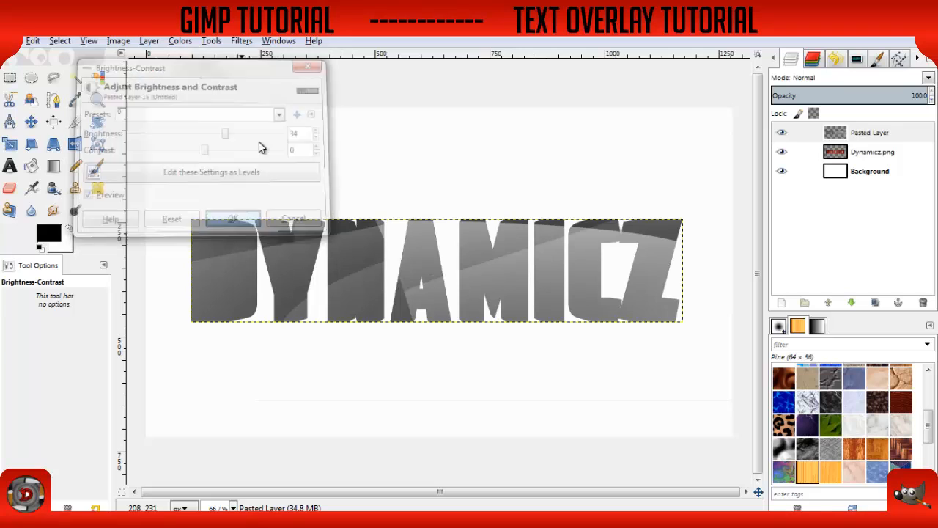
# Try Soft light again on the brightened pasted layer and undo the mode change
pyautogui.click(797, 78)
pyautogui.click(801, 78)
pyautogui.click(809, 78)
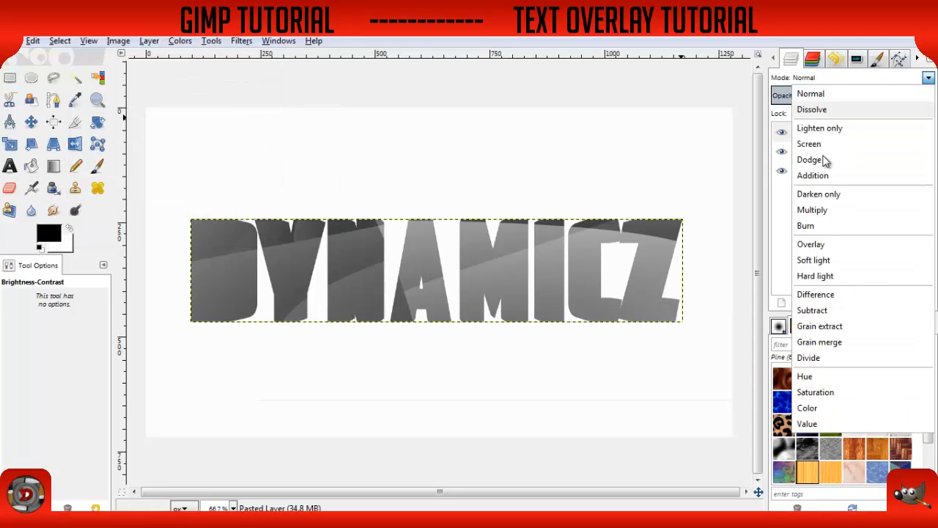
pyautogui.click(805, 257)
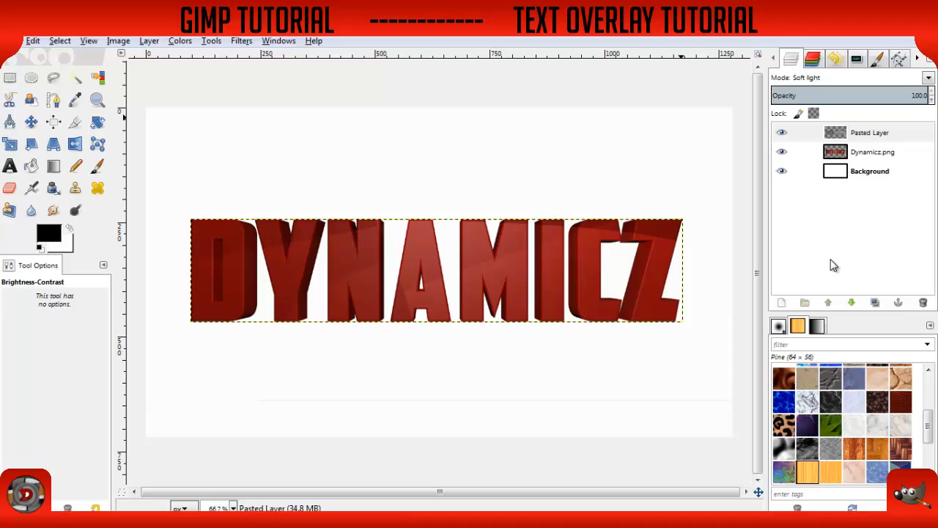
pyautogui.hotkey('ctrl', 'z')
# Set the pasted layer's blend mode to Hard light over the red 3D lettering
pyautogui.click(803, 80)
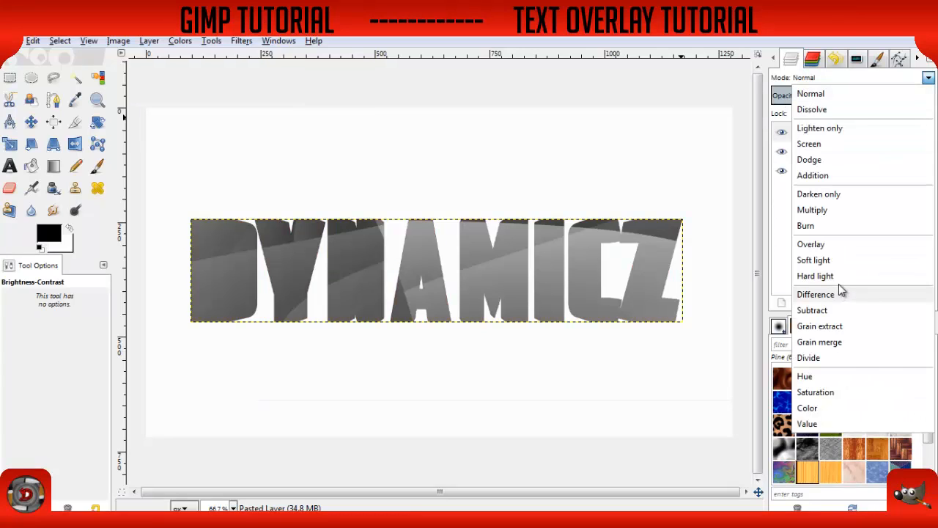
pyautogui.press('Escape')
pyautogui.click(798, 79)
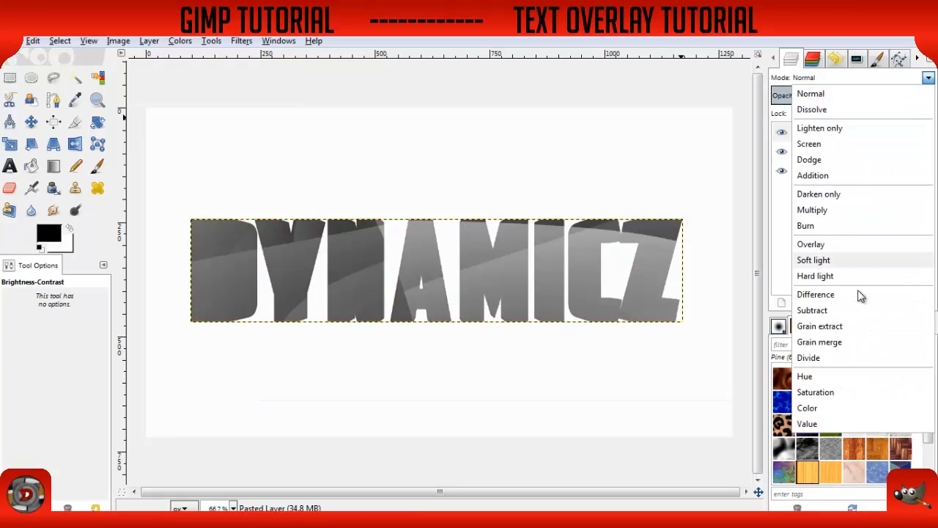
pyautogui.click(852, 277)
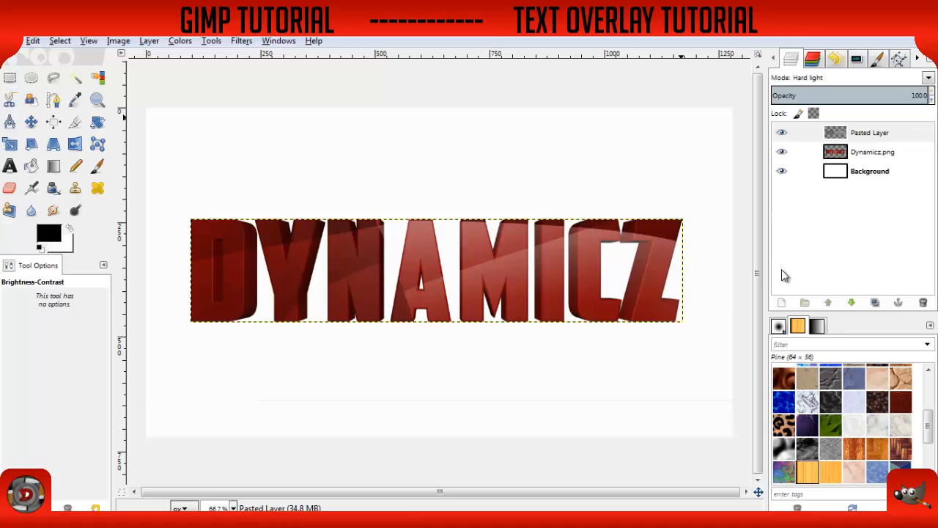
# Compare the Grain extract, Grain merge and Lighten only modes on the pasted layer and return it to Hard light
pyautogui.click(805, 78)
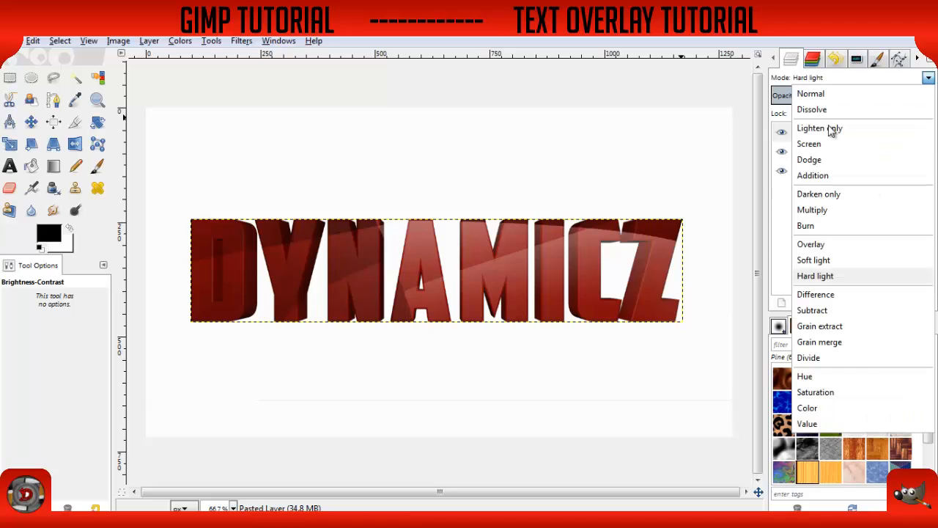
pyautogui.click(863, 330)
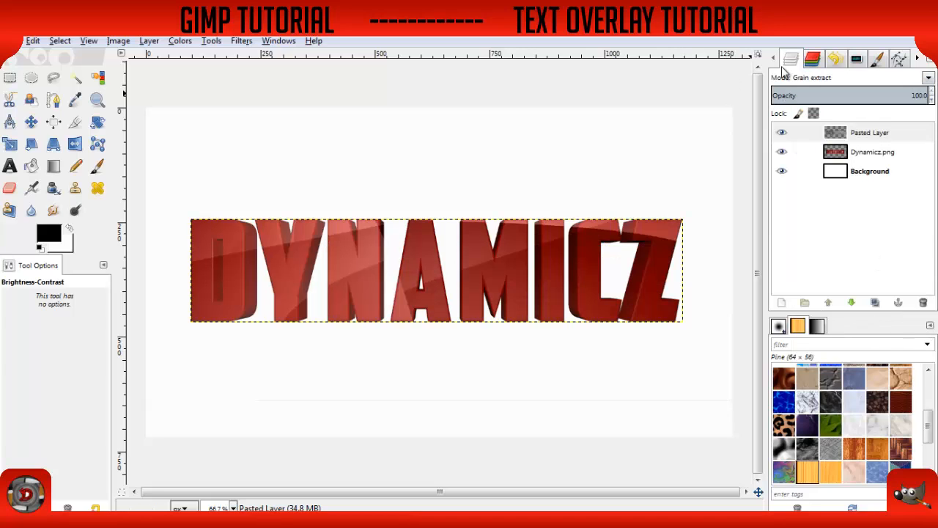
pyautogui.click(803, 81)
pyautogui.click(848, 339)
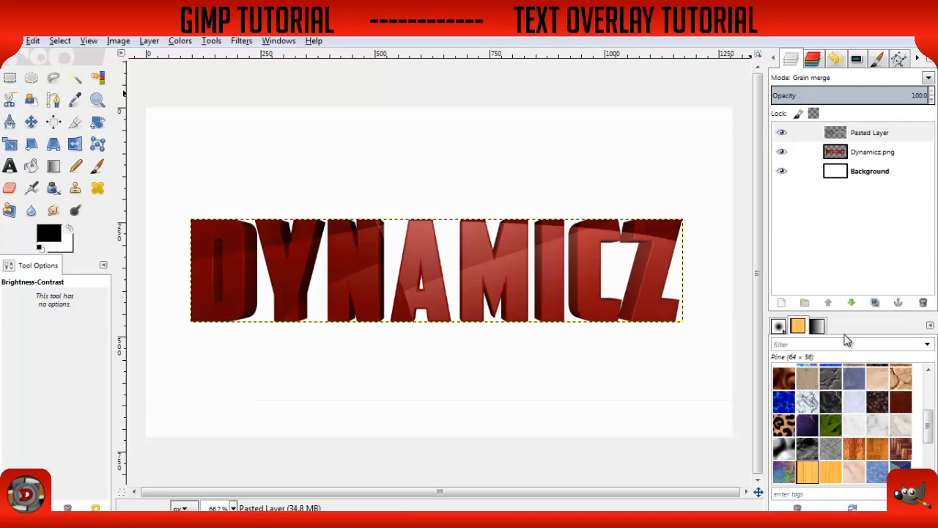
pyautogui.click(804, 79)
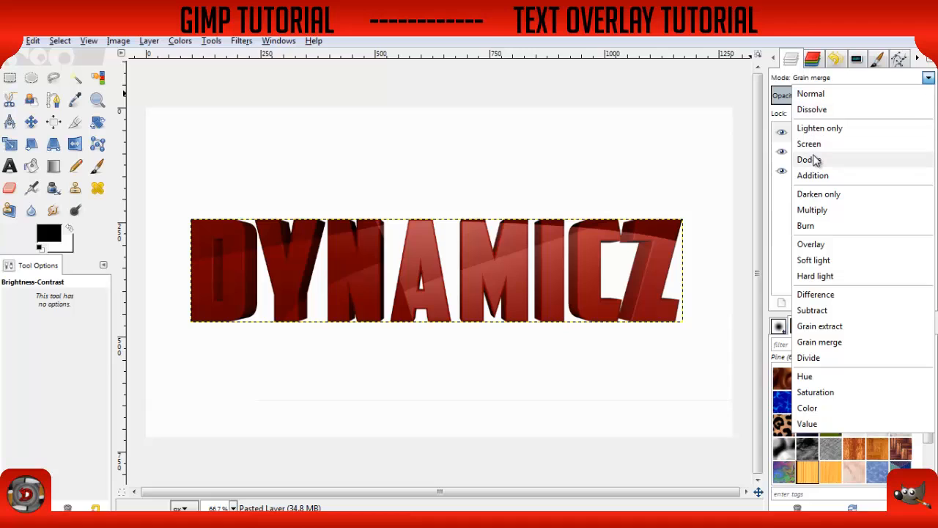
pyautogui.click(816, 126)
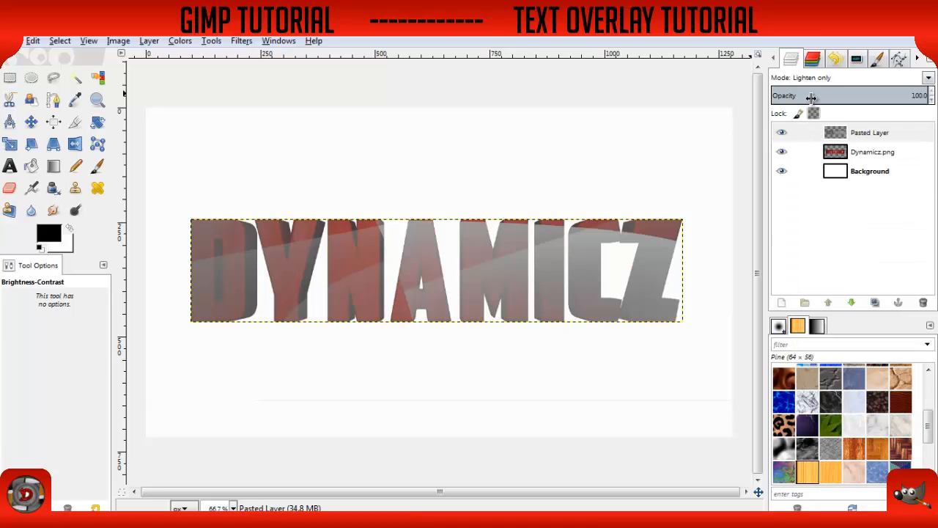
pyautogui.click(821, 79)
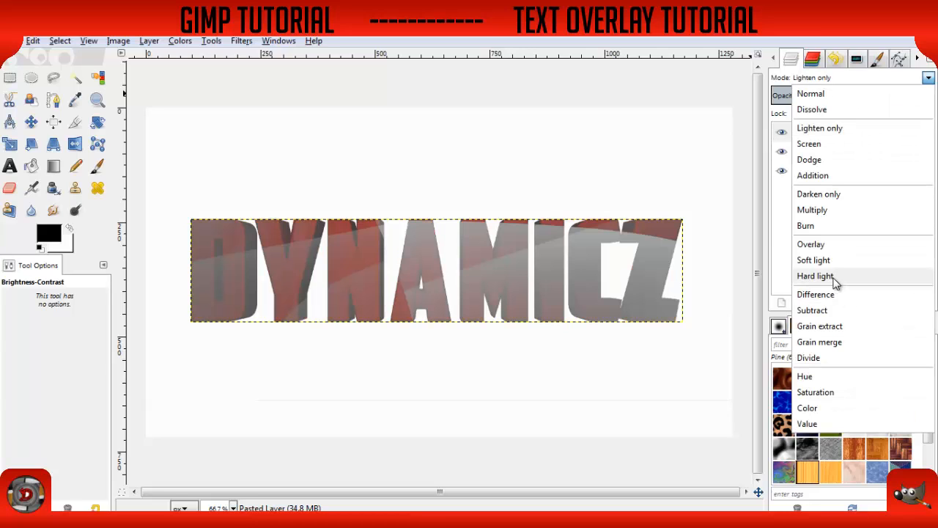
pyautogui.click(836, 277)
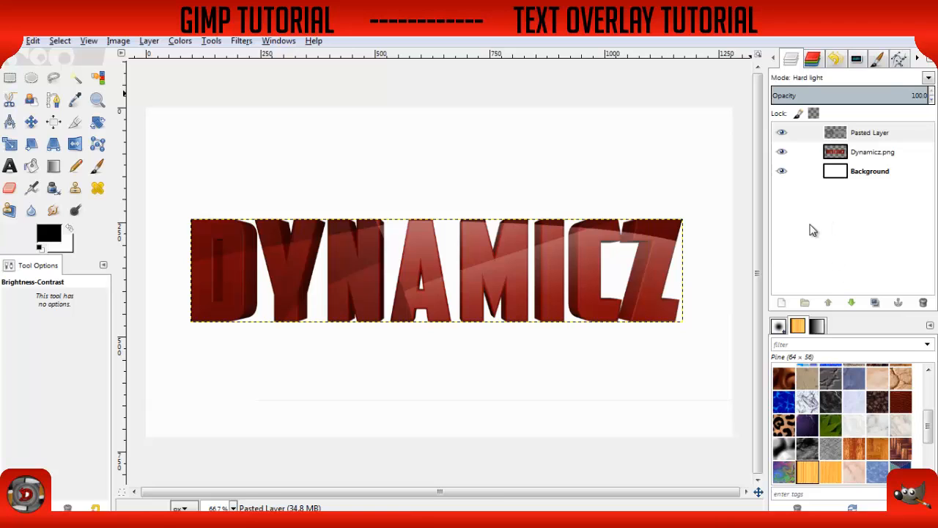